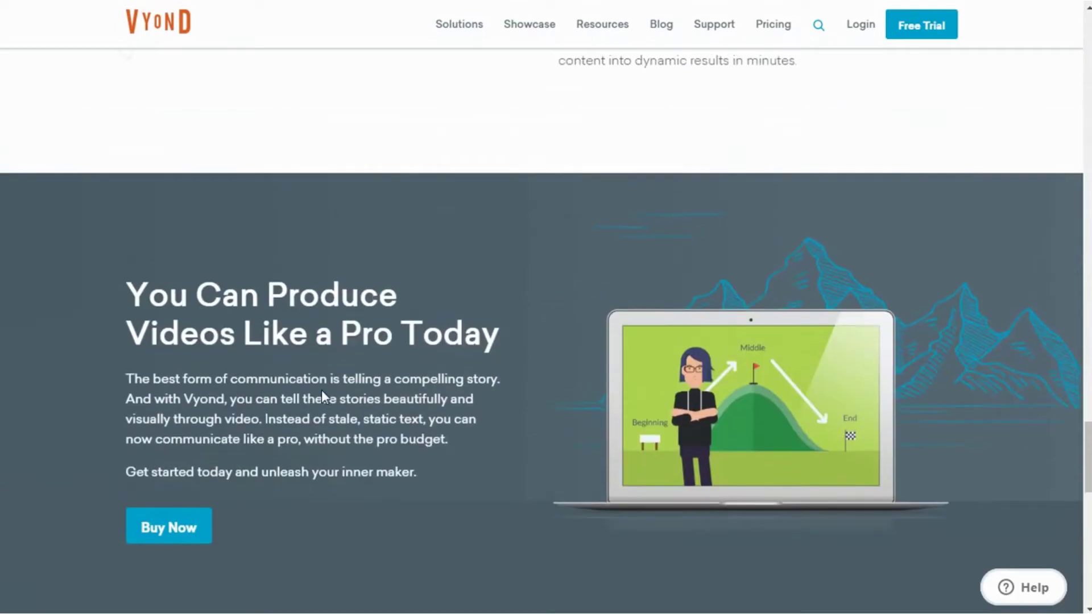
# - Return to the start of the Vyond homepage and open the free trial sign-up page
pyautogui.scroll(10, 323, 390)
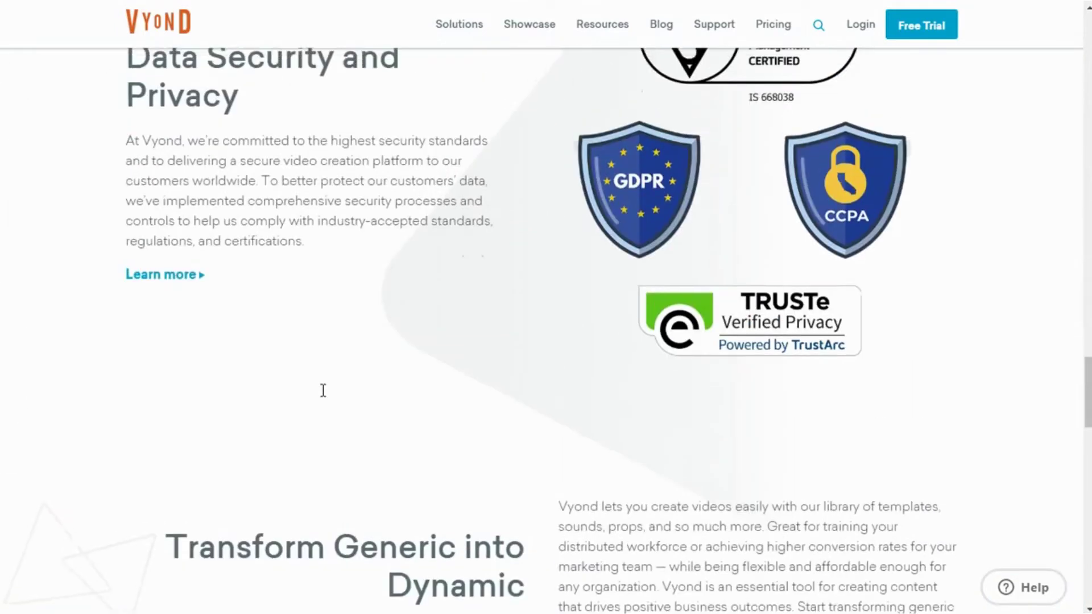
pyautogui.scroll(12, 323, 390)
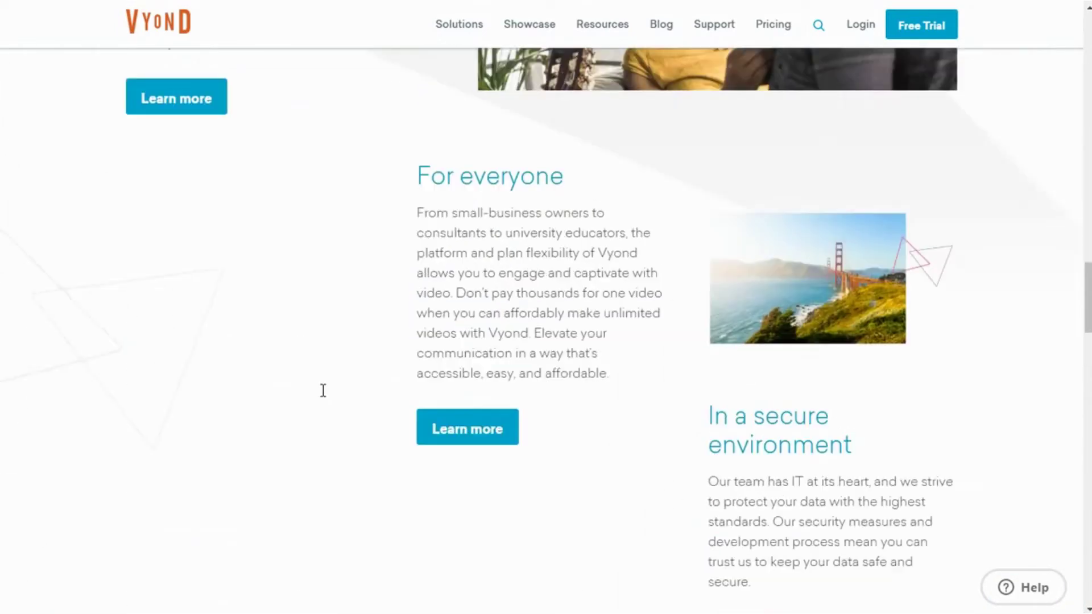
pyautogui.scroll(12, 323, 390)
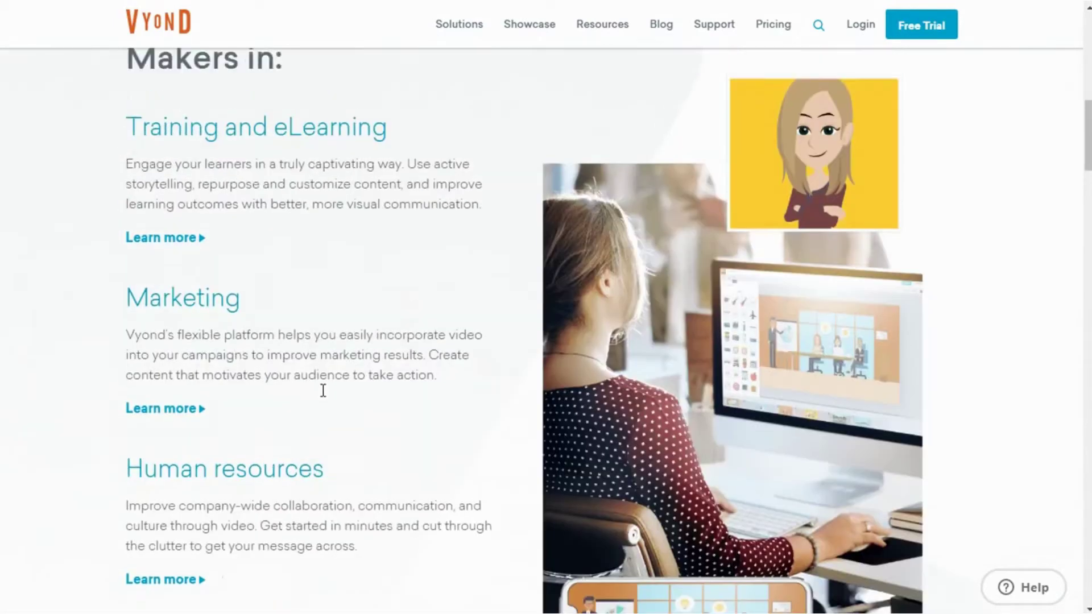
pyautogui.scroll(1, 323, 390)
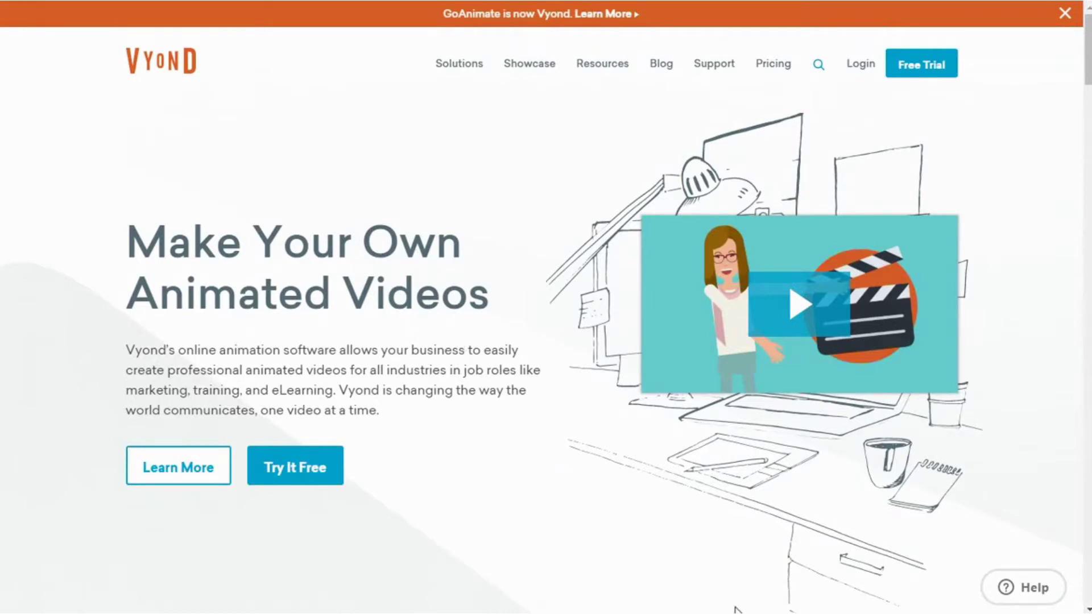
pyautogui.click(925, 64)
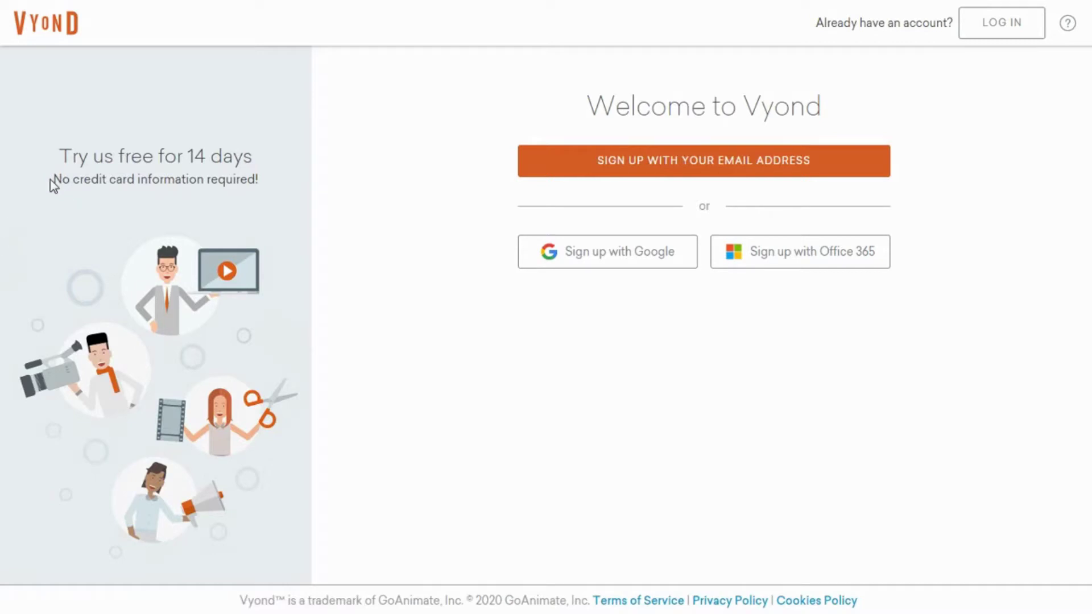
# - Highlight the note about credit card information, clear the highlight, and log in with the existing account
pyautogui.moveTo(54, 180); pyautogui.dragTo(257, 179)
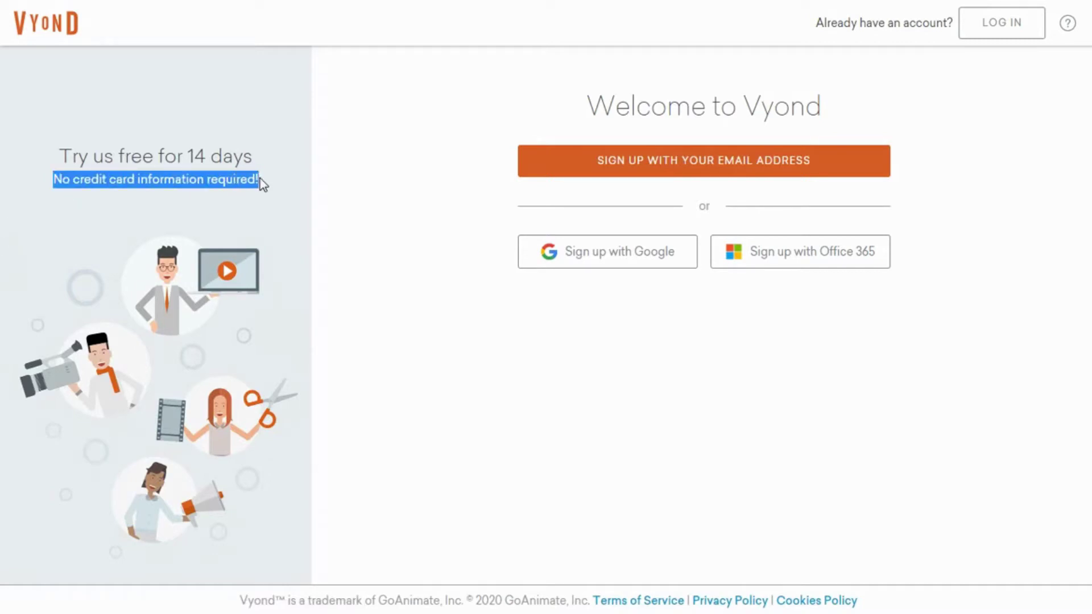
pyautogui.click(324, 204)
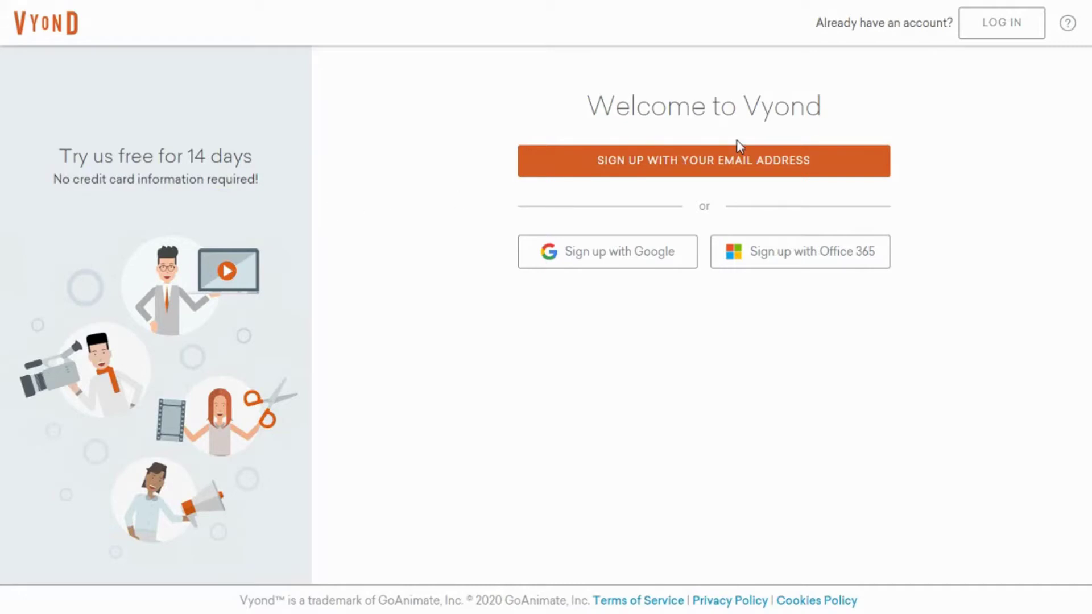
pyautogui.click(1004, 34)
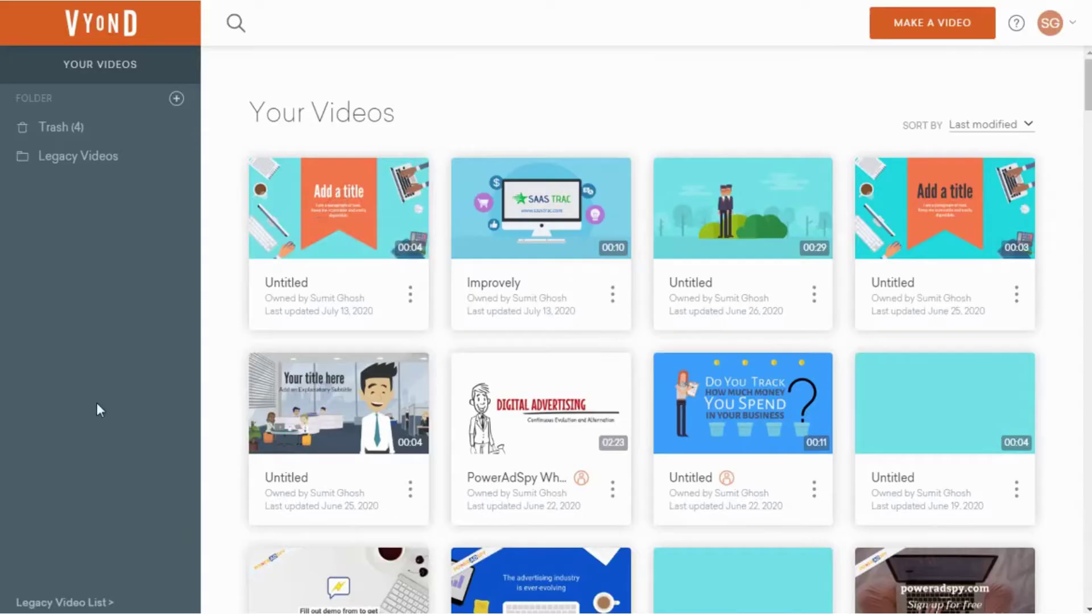
# - Look through the existing videos and start making a new video
pyautogui.scroll(-1, 663, 338)
pyautogui.scroll(-20, 664, 339)
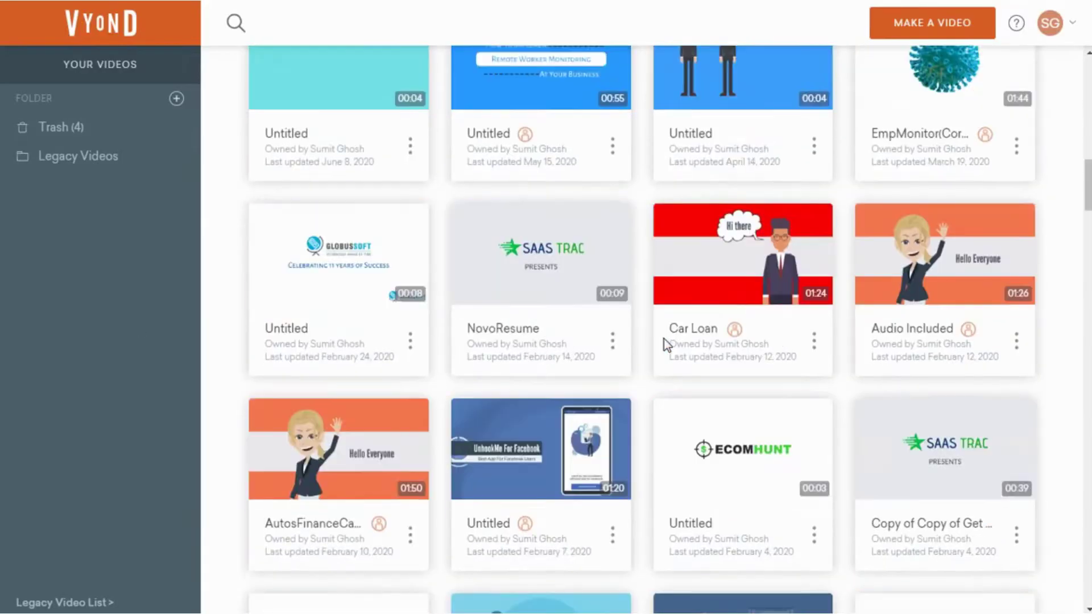
pyautogui.scroll(20, 663, 339)
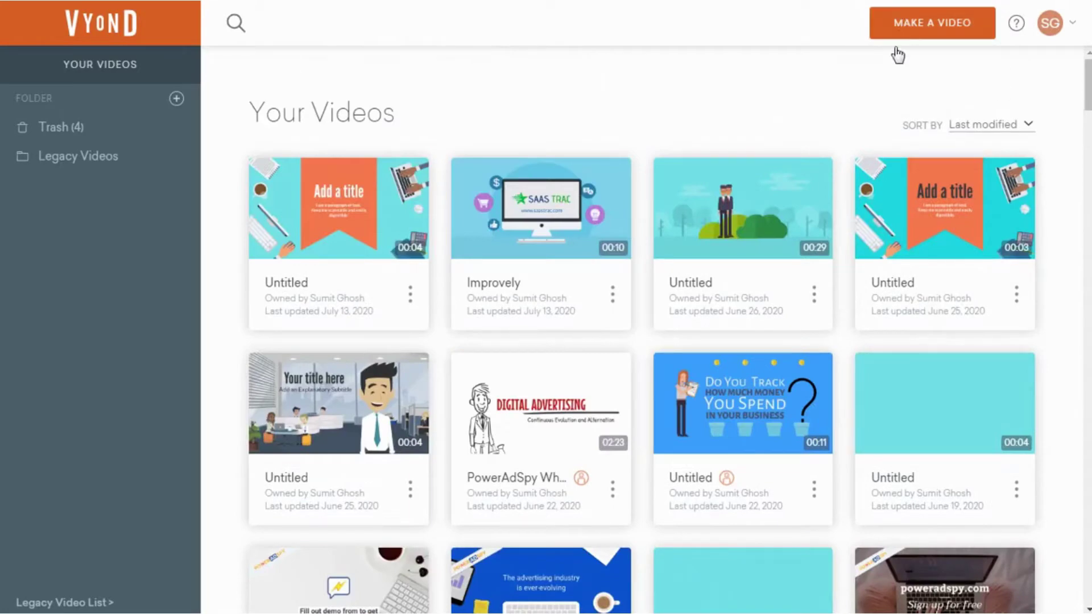
pyautogui.click(927, 29)
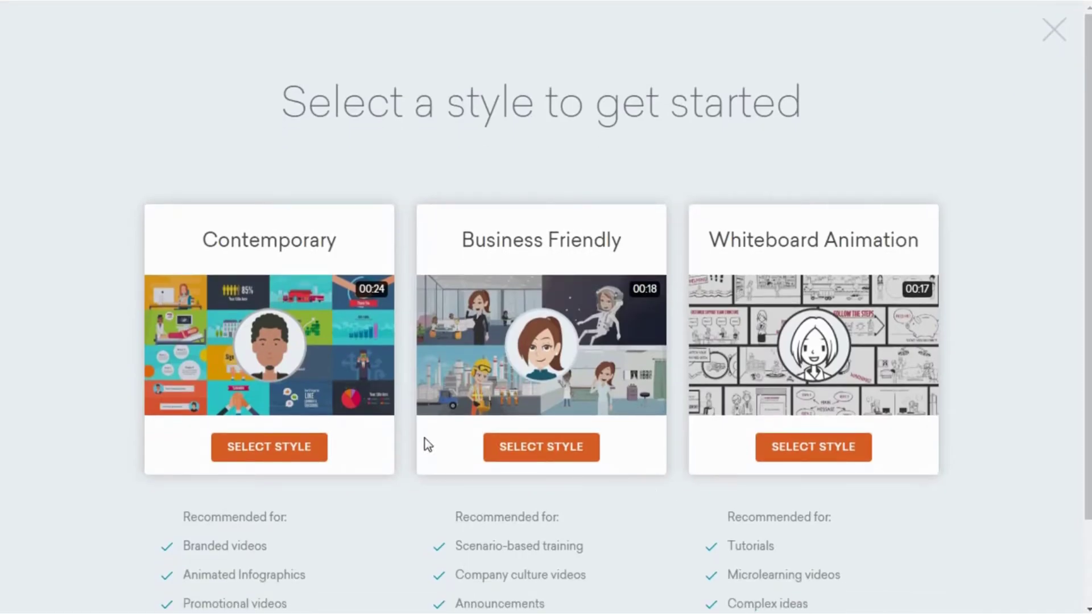
# - Preview the Contemporary, Business Friendly and Whiteboard Animation styles and choose Contemporary for the new video
pyautogui.scroll(-2, 425, 438)
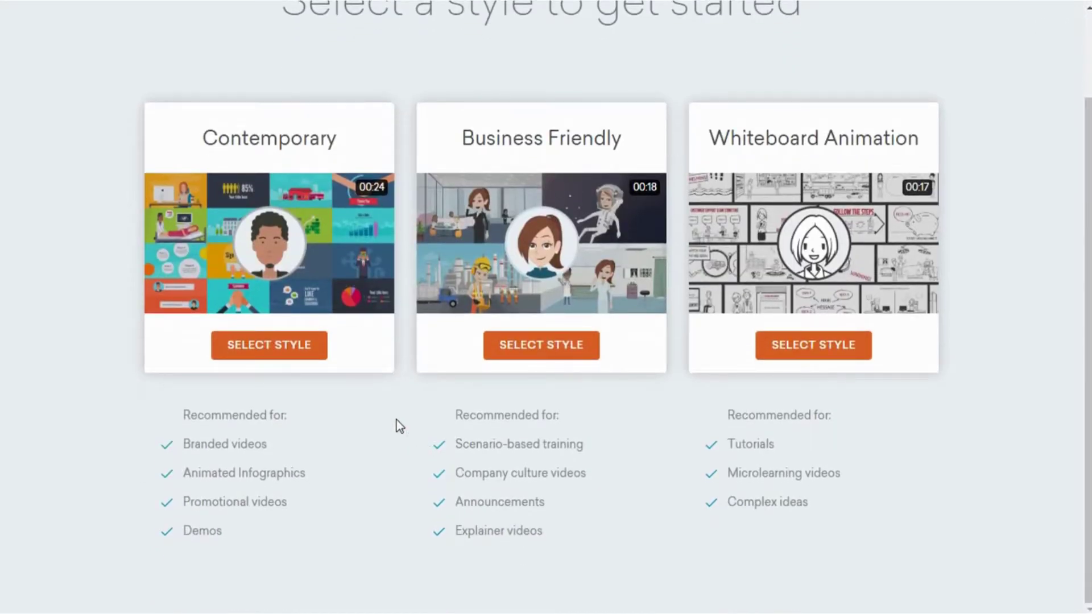
pyautogui.moveTo(227, 265)
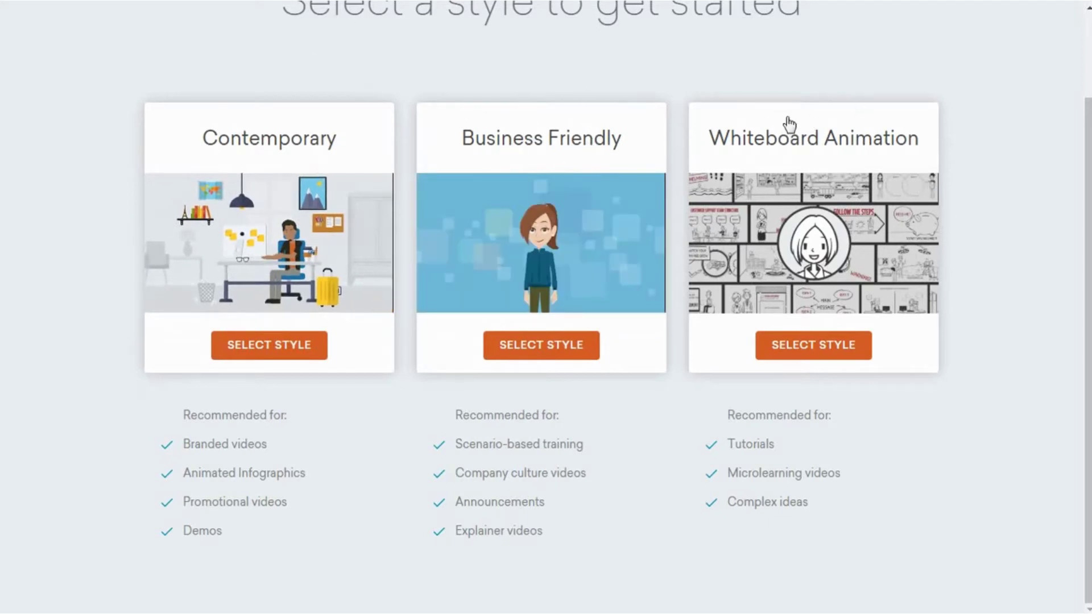
pyautogui.moveTo(761, 126)
pyautogui.moveTo(544, 305)
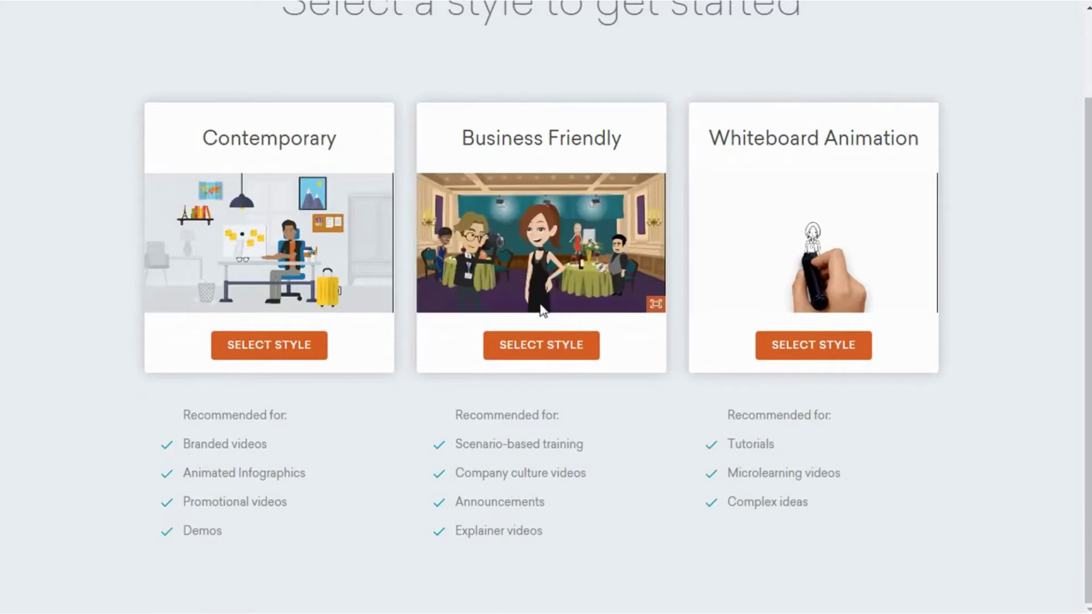
pyautogui.click(232, 346)
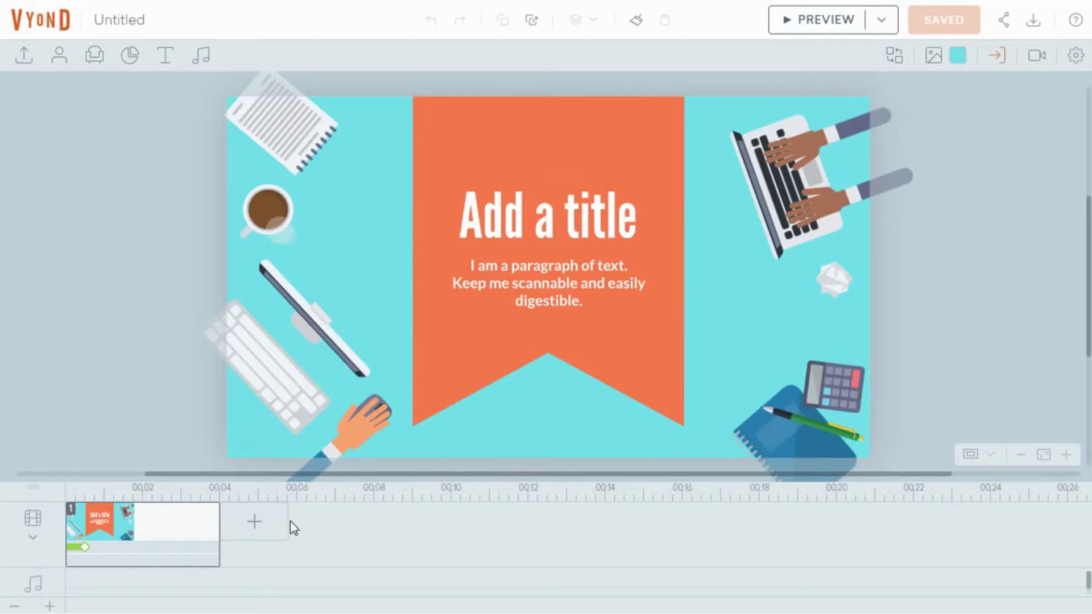
# - Open the template library for adding a second scene and look into the Catering category
pyautogui.click(260, 526)
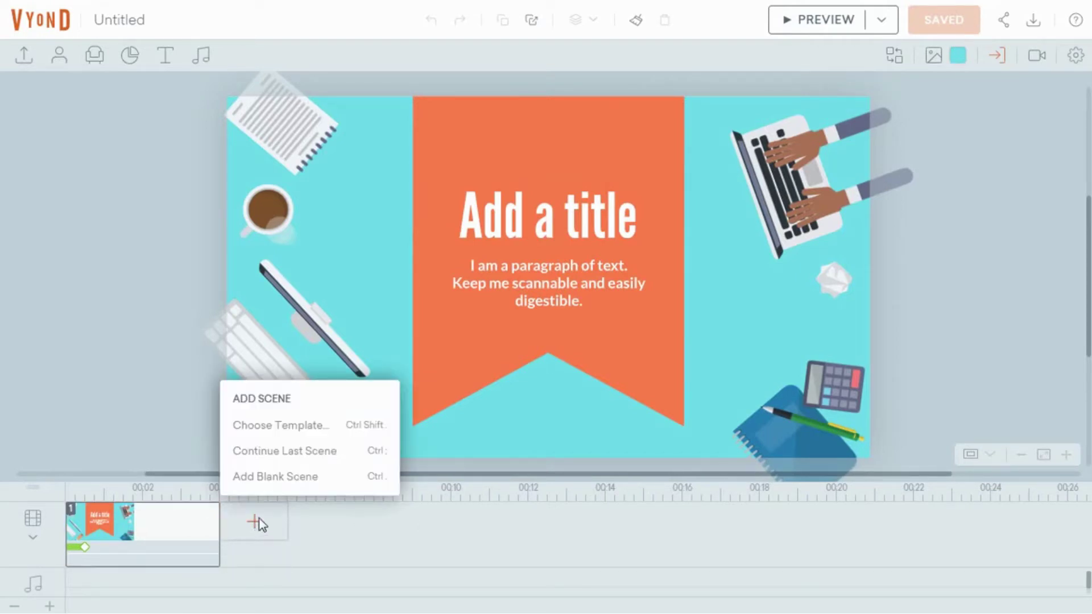
pyautogui.click(268, 428)
pyautogui.click(261, 426)
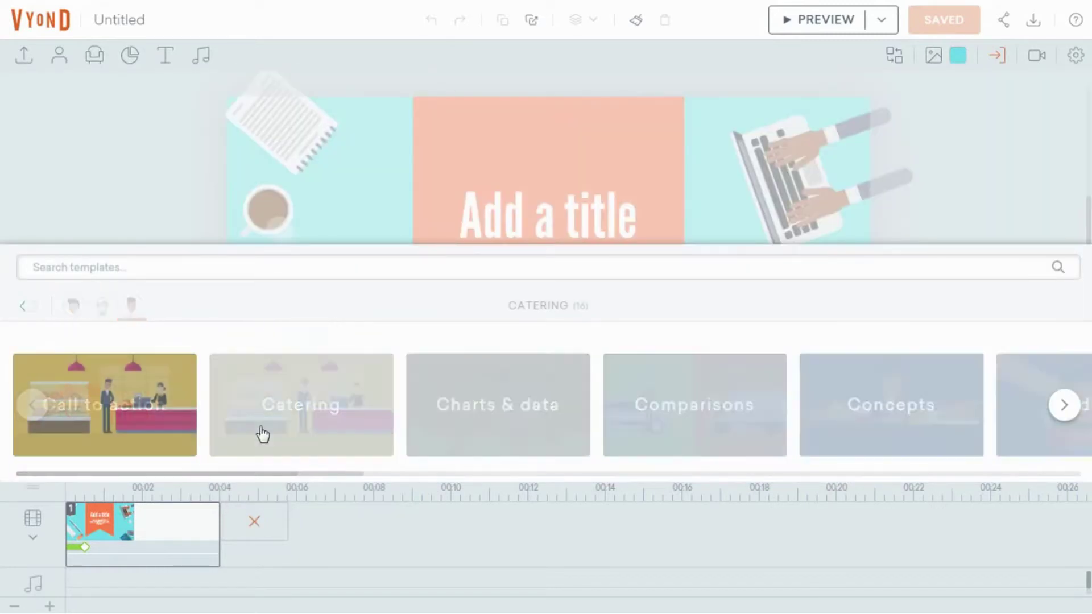
pyautogui.click(23, 307)
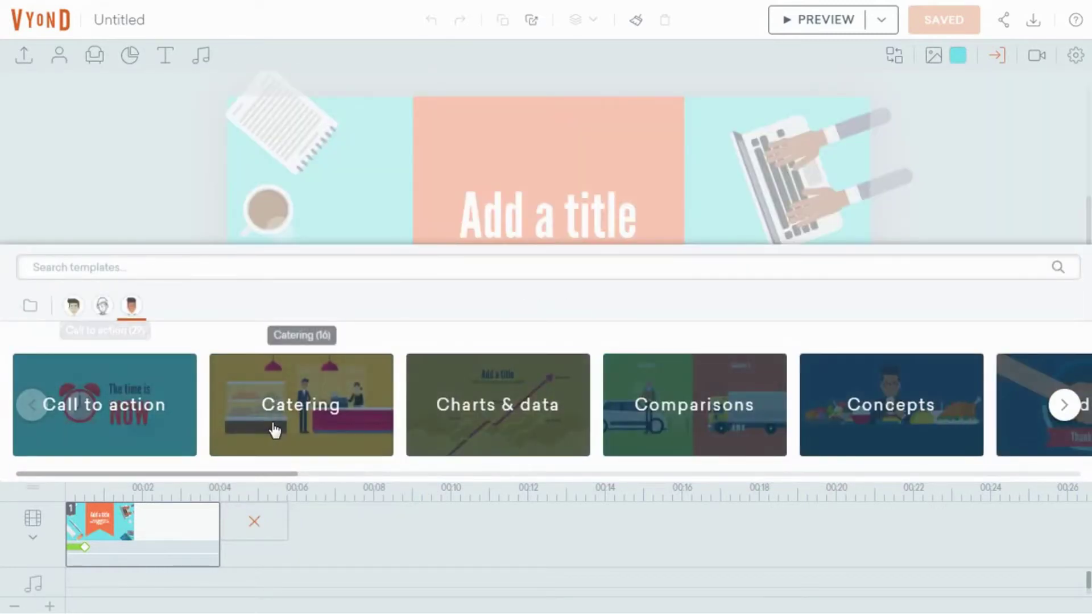
pyautogui.click(275, 432)
pyautogui.click(23, 307)
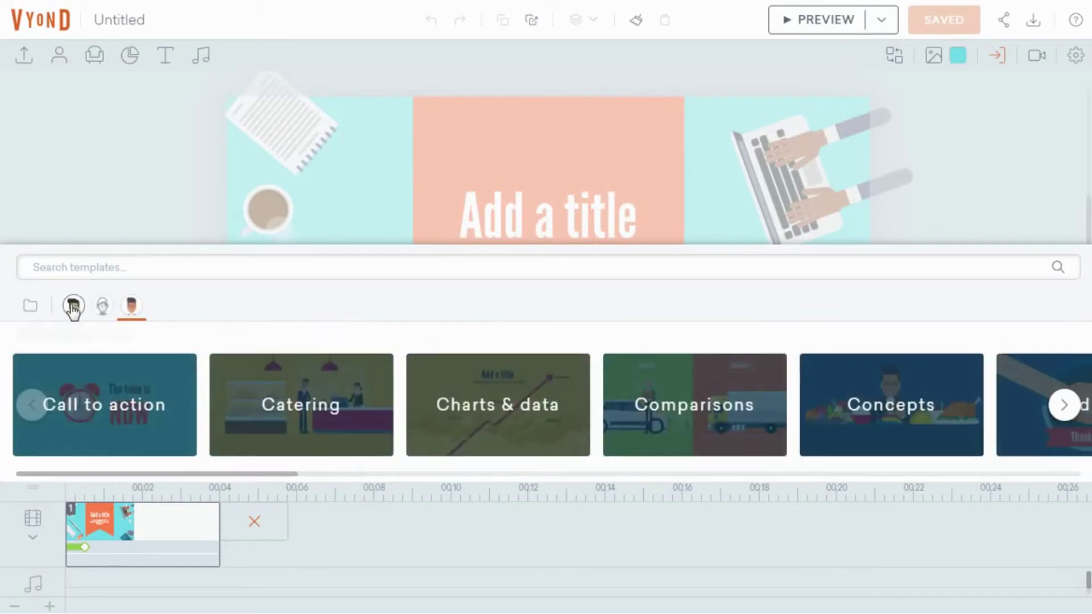
# - Compare the template styles and add the "The time is NOW" scene from the Contemporary Call to action templates
pyautogui.click(101, 307)
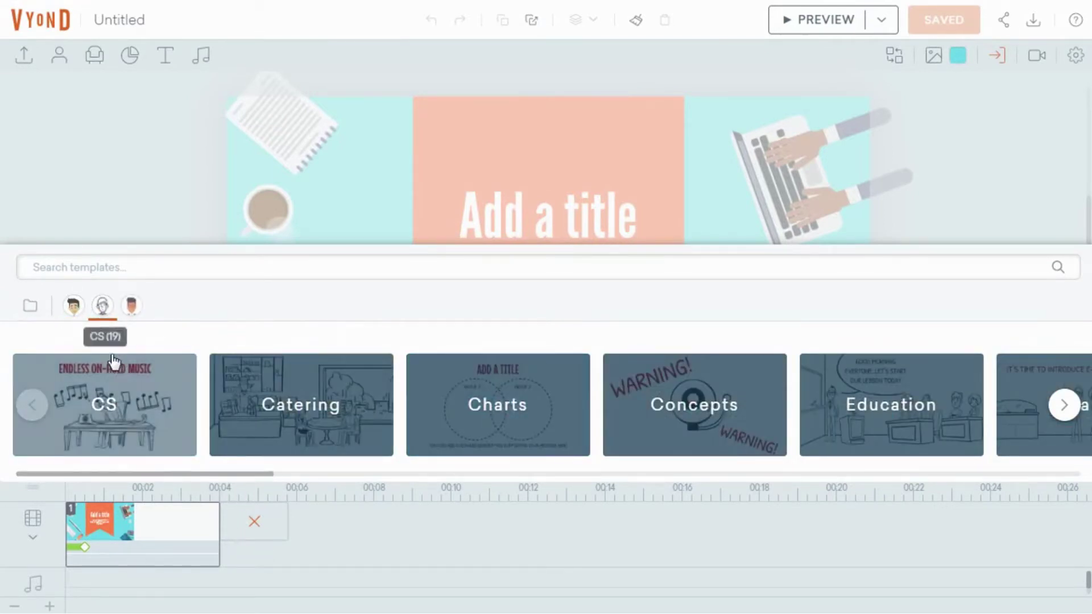
pyautogui.click(74, 306)
pyautogui.click(133, 312)
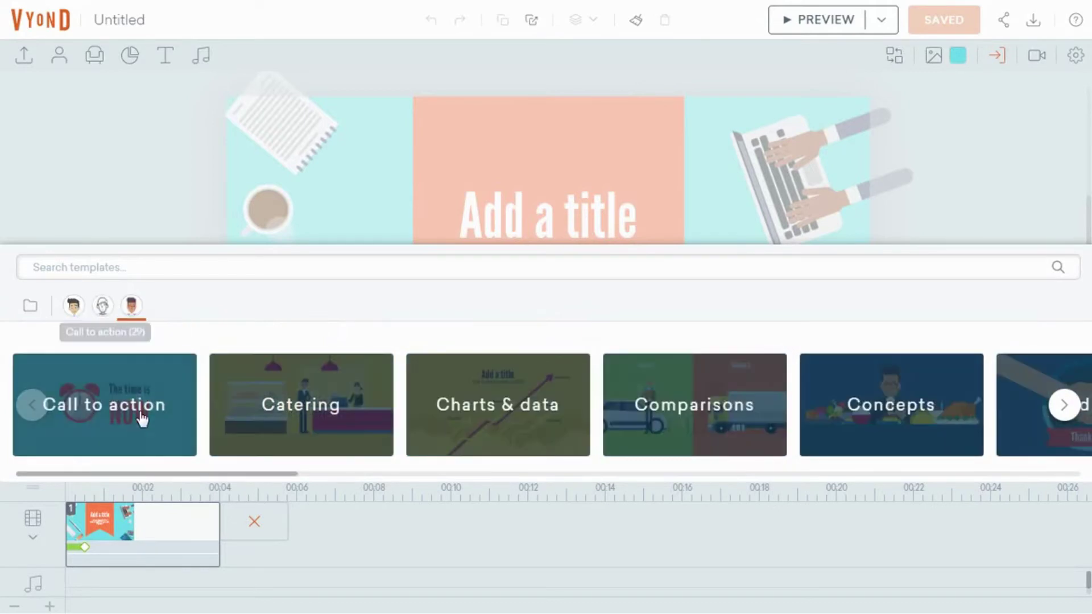
pyautogui.click(126, 407)
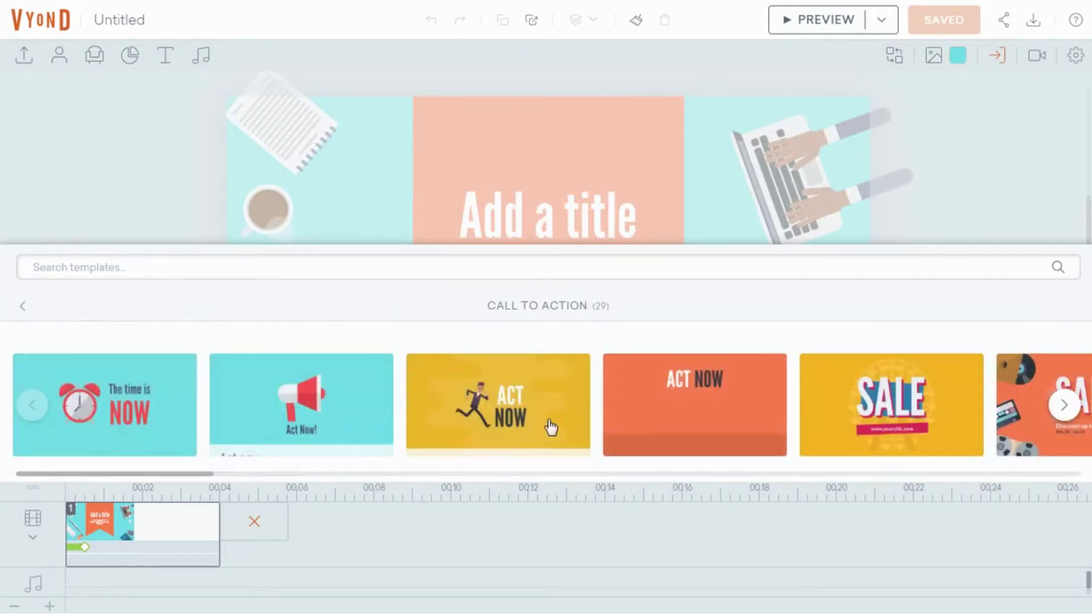
pyautogui.click(122, 423)
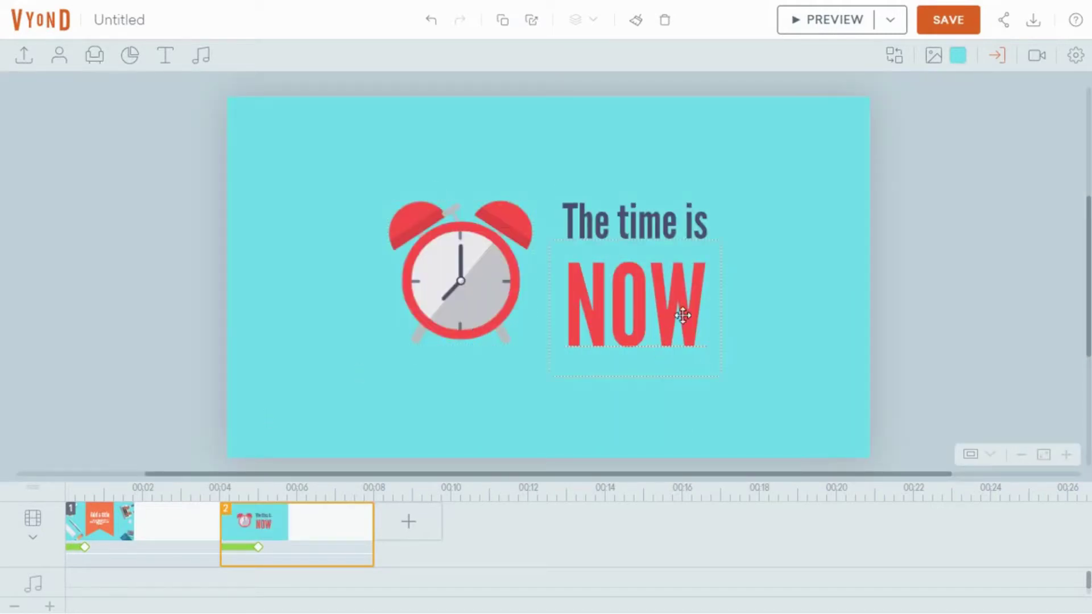
# - Nudge the alarm clock and the NOW text slightly in the second scene
pyautogui.click(494, 325)
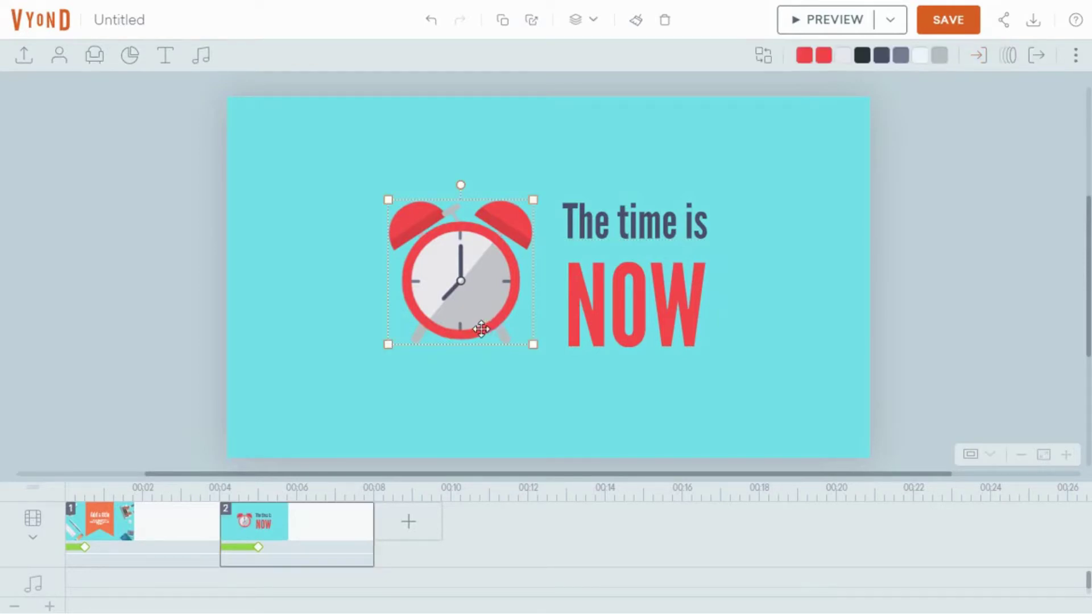
pyautogui.click(591, 318)
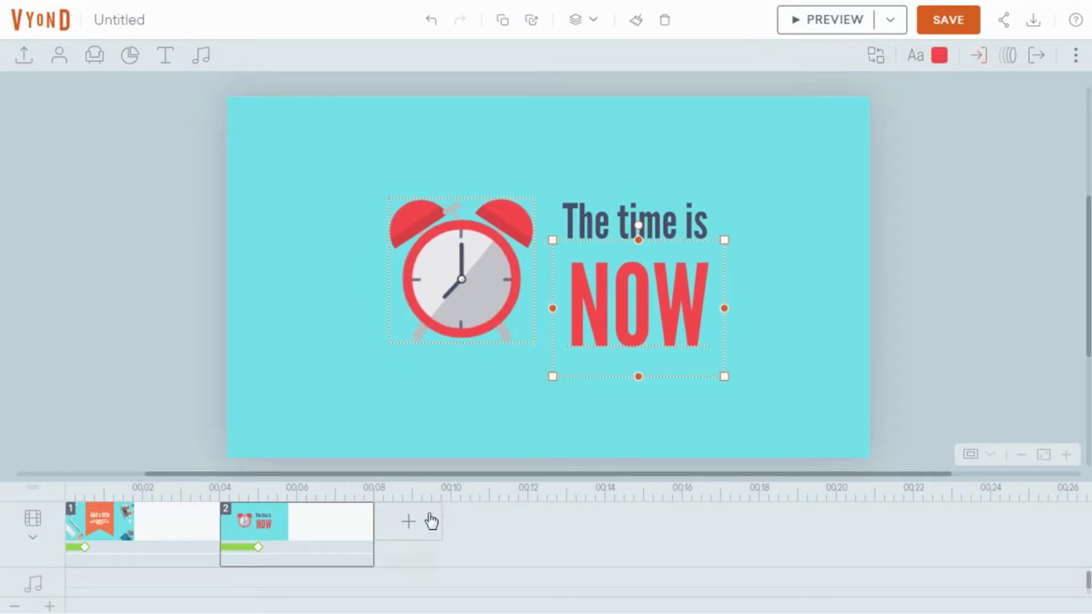
pyautogui.click(415, 521)
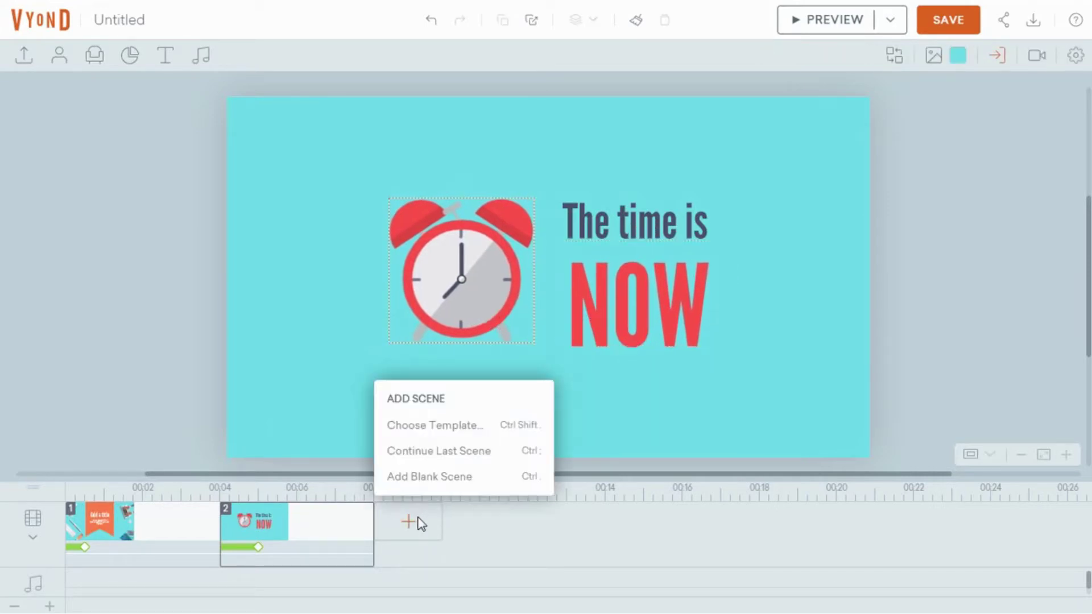
pyautogui.click(472, 425)
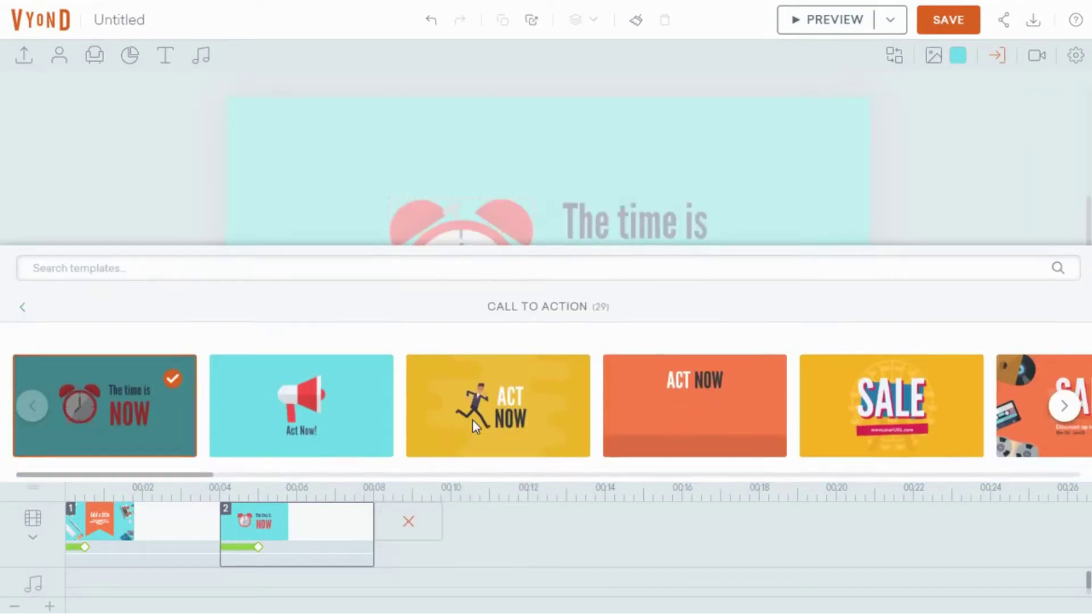
pyautogui.click(203, 234)
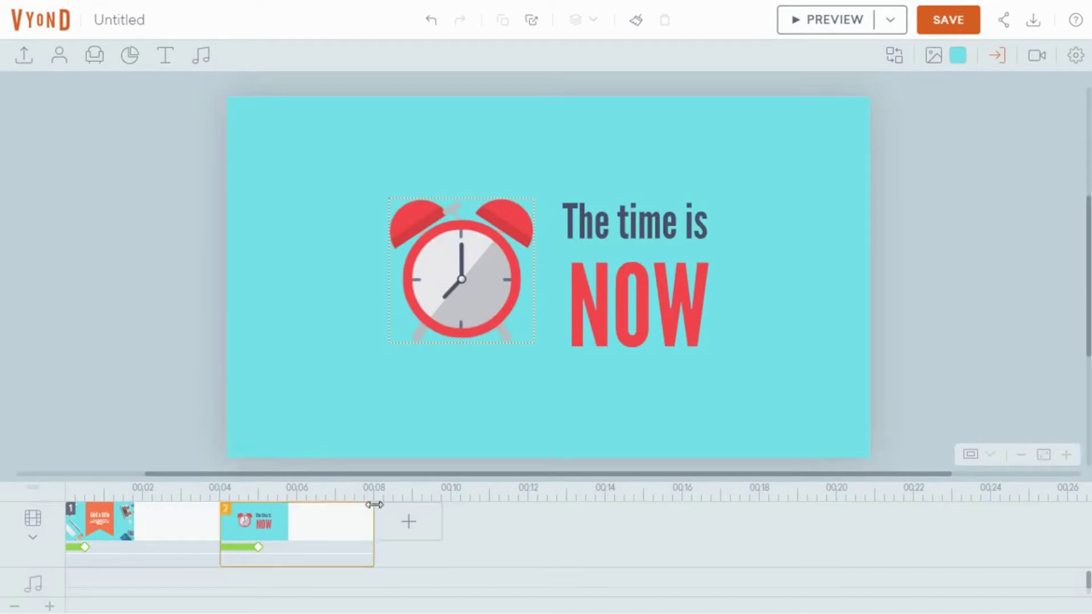
# - Add a third scene that continues the last scene, and a blank fourth scene after it
pyautogui.click(392, 517)
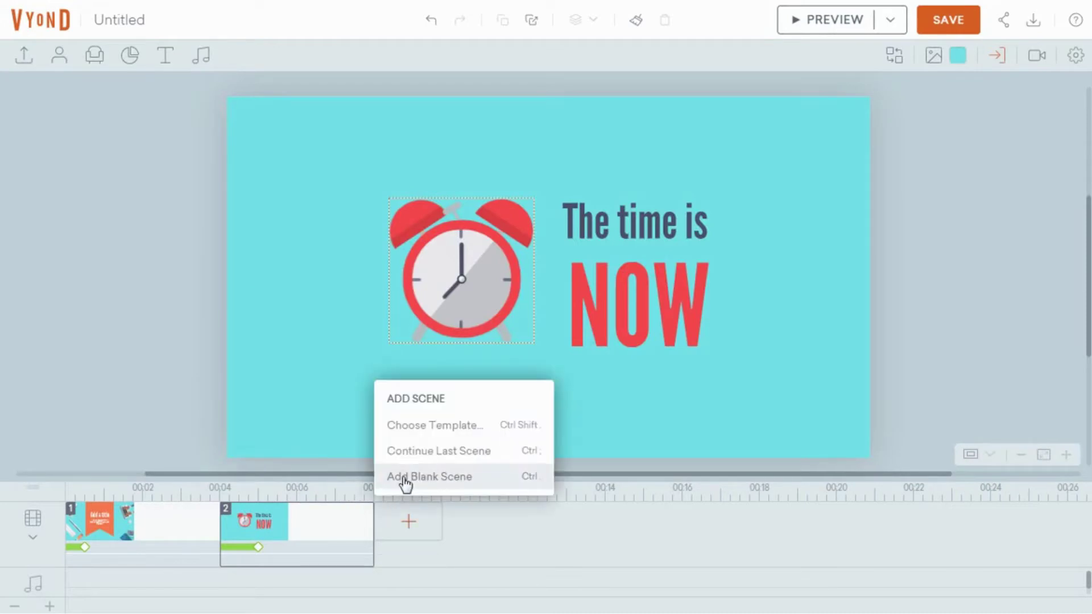
pyautogui.click(440, 452)
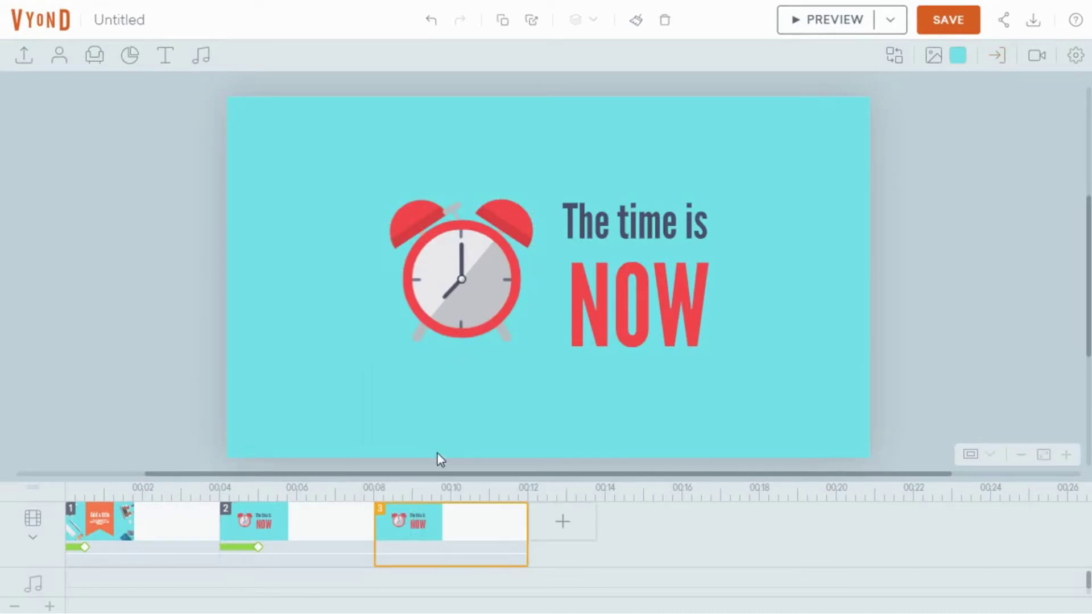
pyautogui.click(563, 522)
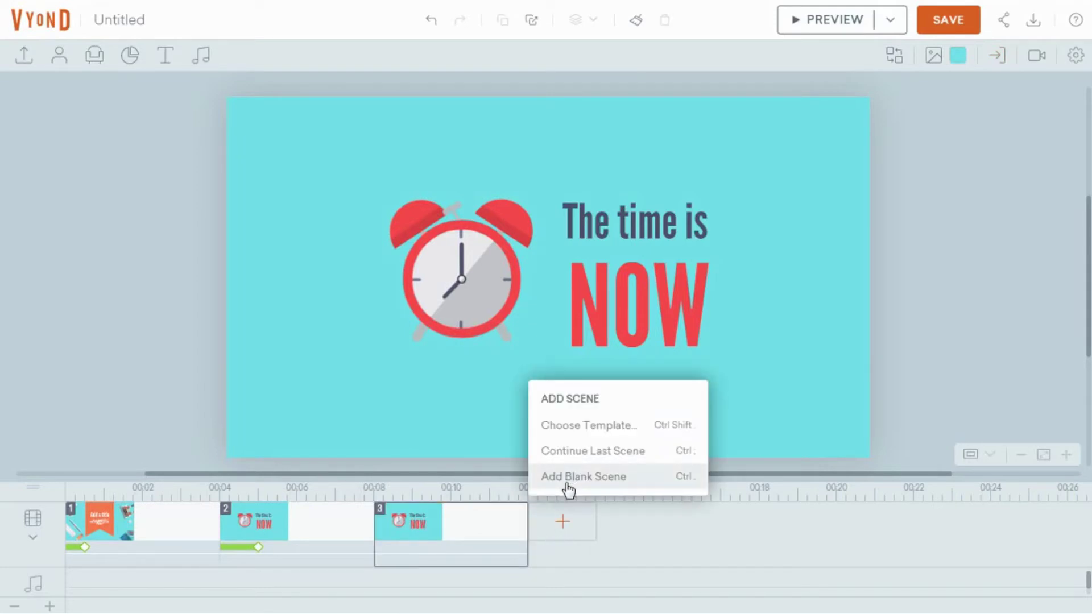
pyautogui.click(569, 478)
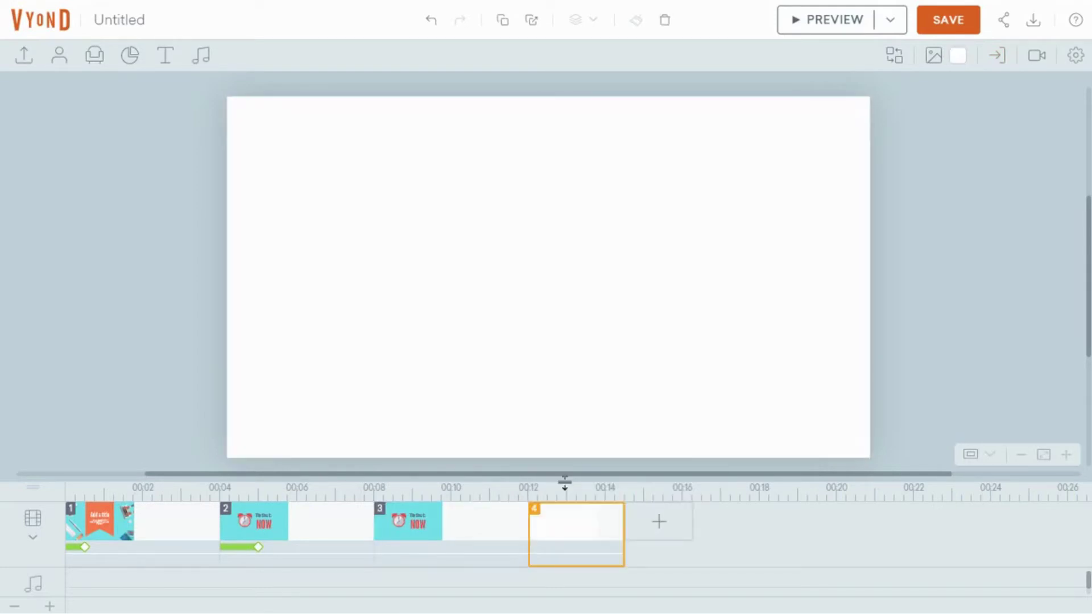
# - Select the third scene and look through the character, prop and chart libraries
pyautogui.click(455, 529)
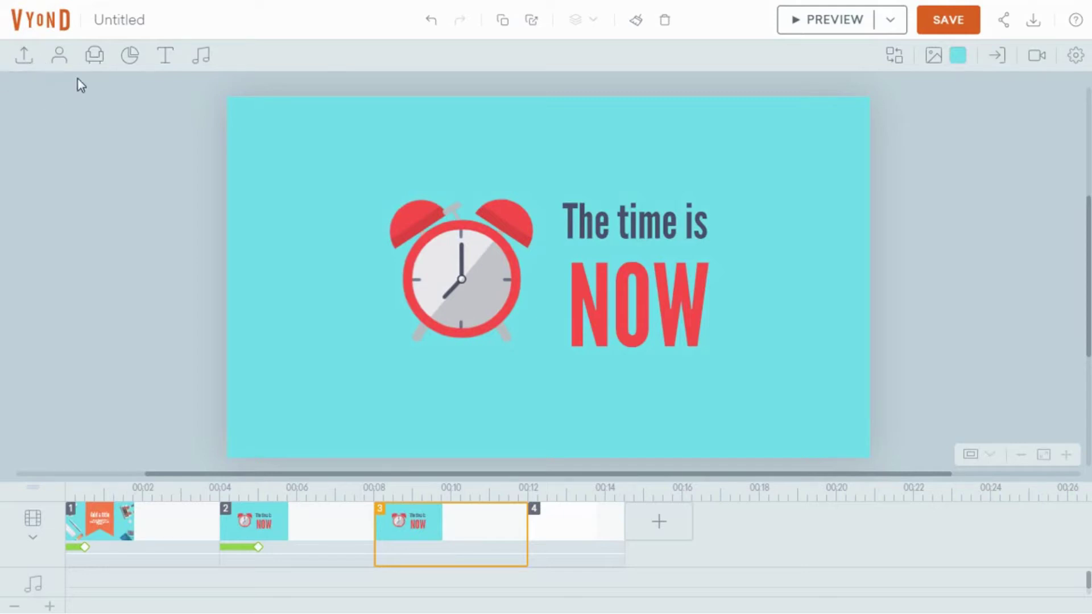
pyautogui.click(59, 57)
pyautogui.click(95, 55)
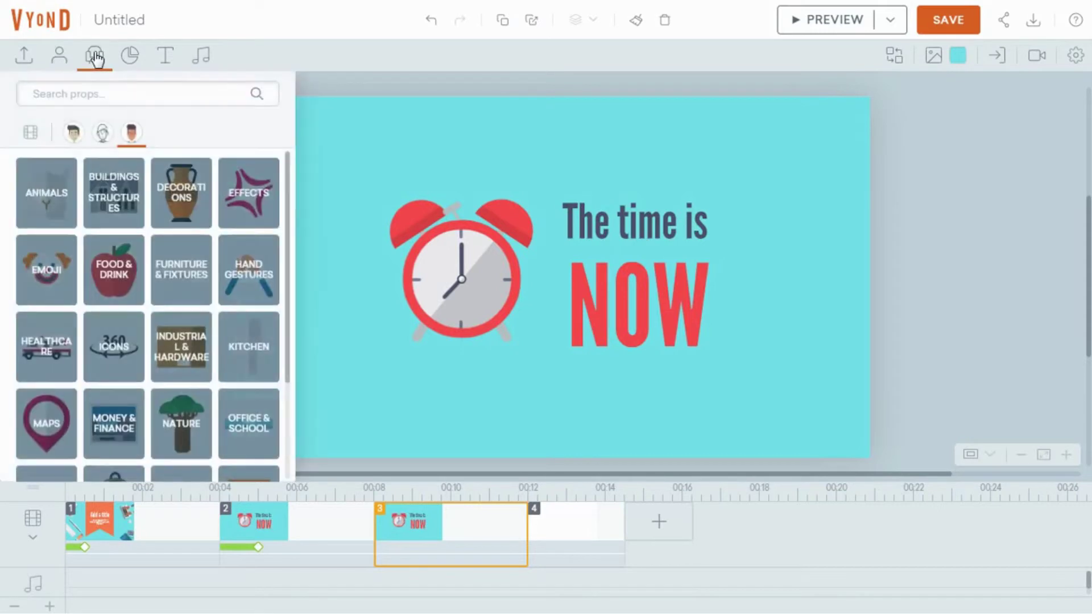
pyautogui.click(129, 55)
pyautogui.click(127, 55)
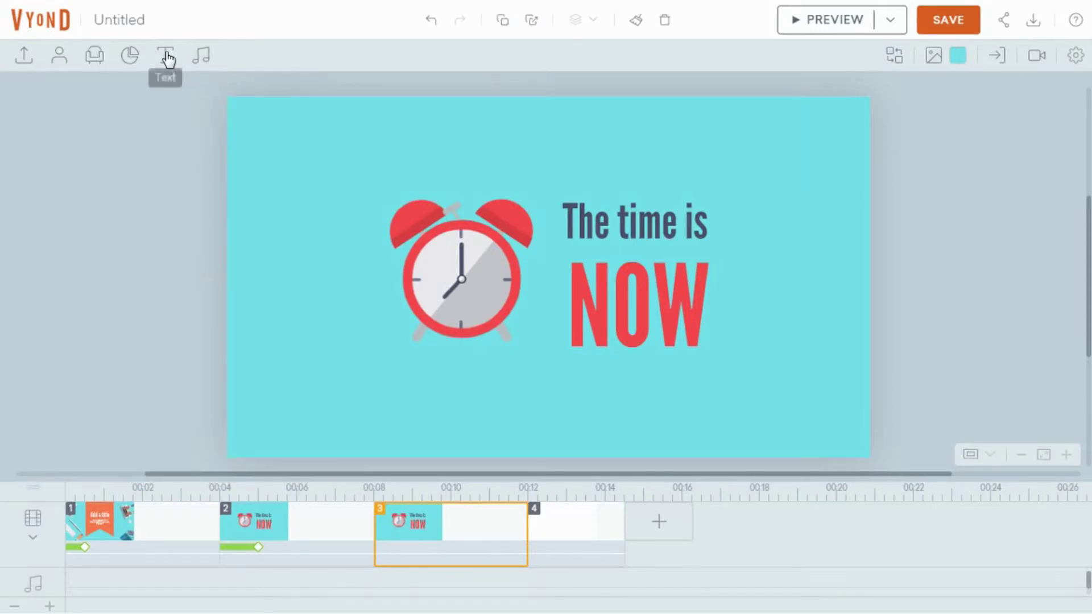
# - Check the text and audio libraries, then browse through the imported assets
pyautogui.click(166, 56)
pyautogui.click(166, 56)
pyautogui.click(200, 57)
pyautogui.click(193, 58)
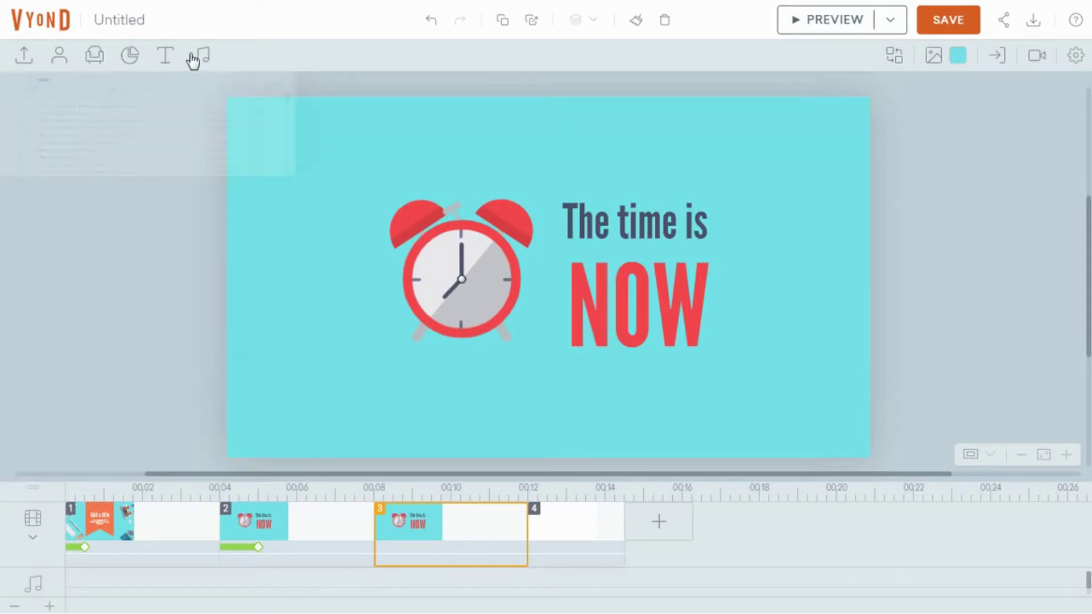
pyautogui.click(31, 57)
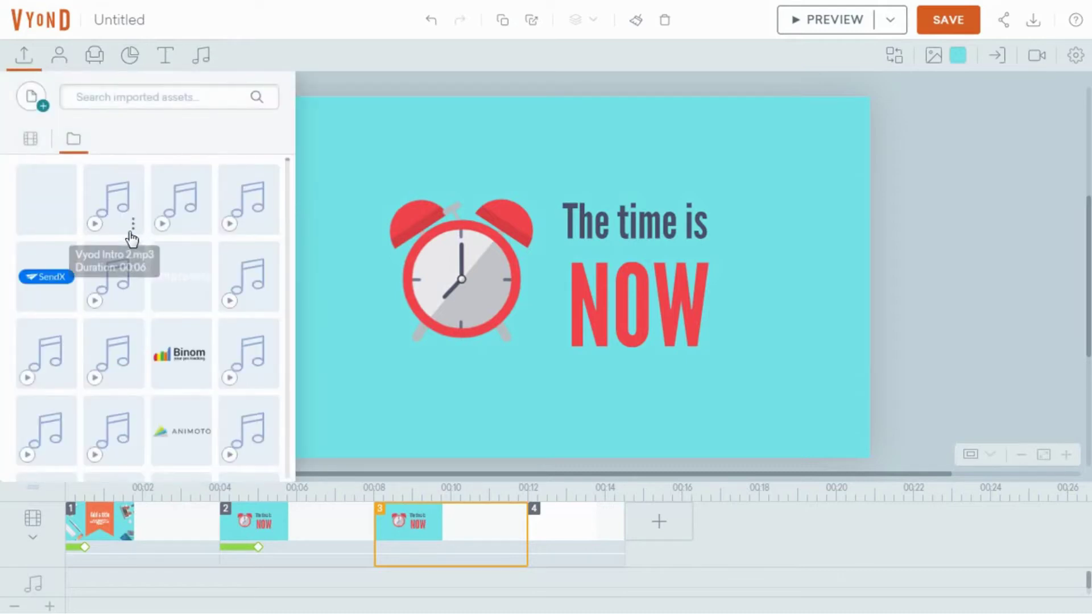
pyautogui.scroll(-5, 121, 245)
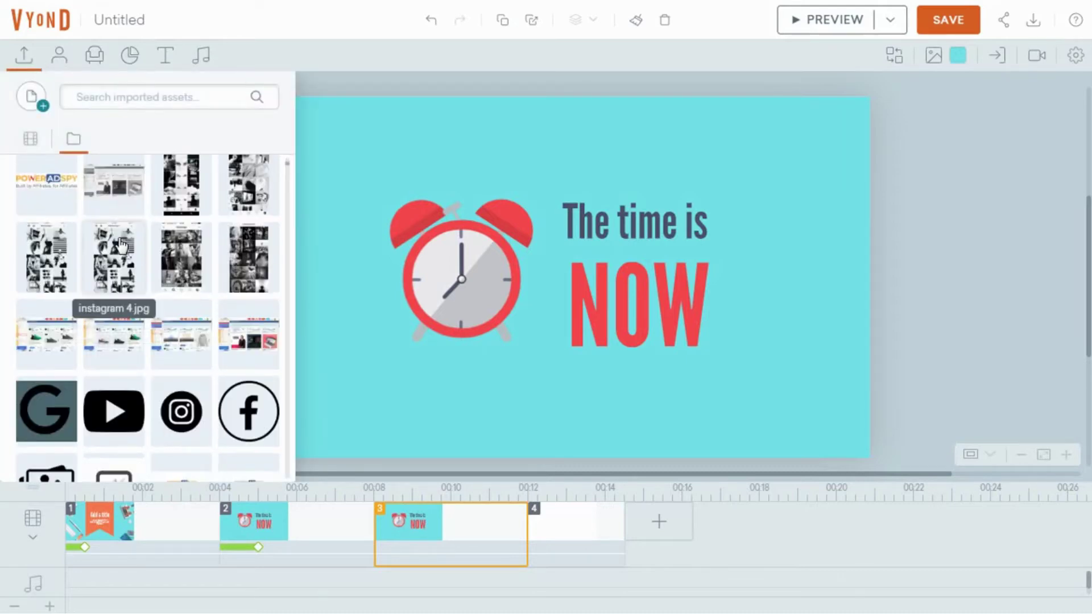
pyautogui.scroll(2, 121, 245)
pyautogui.scroll(3, 121, 245)
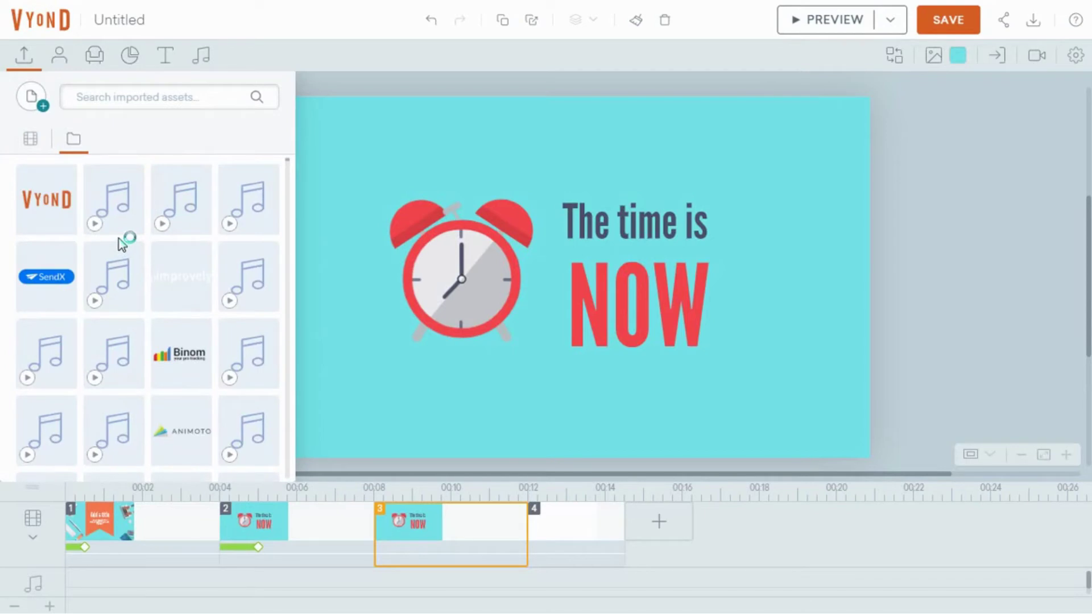
# - Browse the Casual character category and view the create-new-character prompt without entering the Character Creator
pyautogui.click(62, 57)
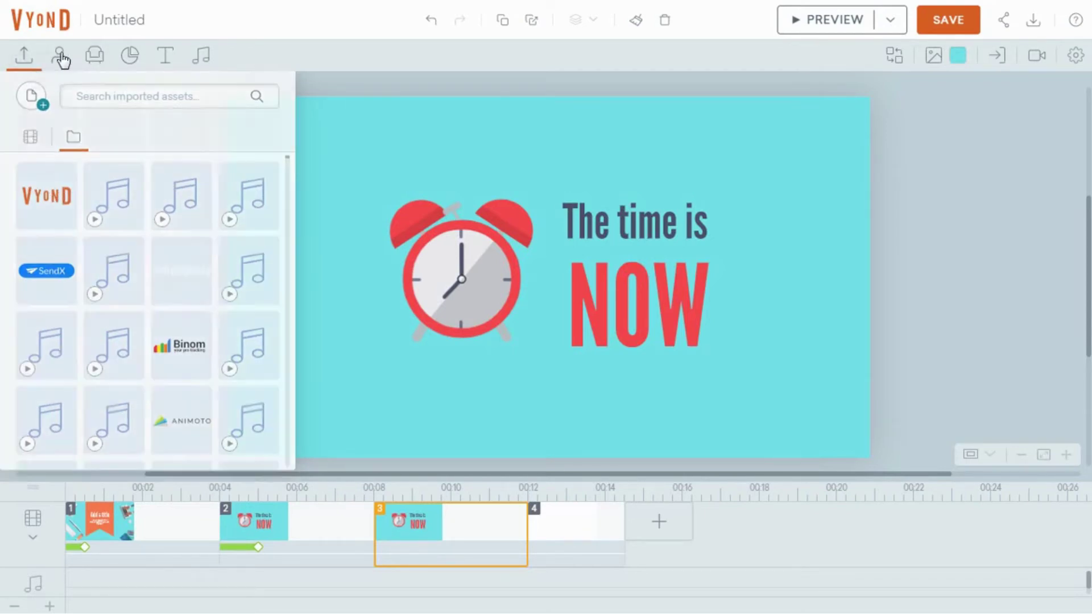
pyautogui.click(71, 221)
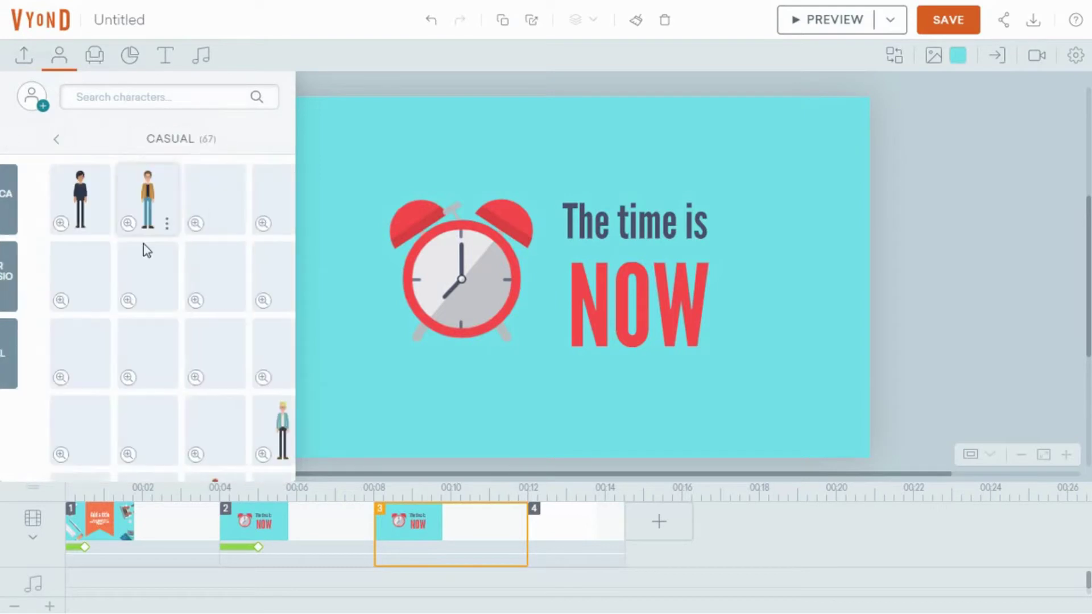
pyautogui.scroll(-10, 159, 252)
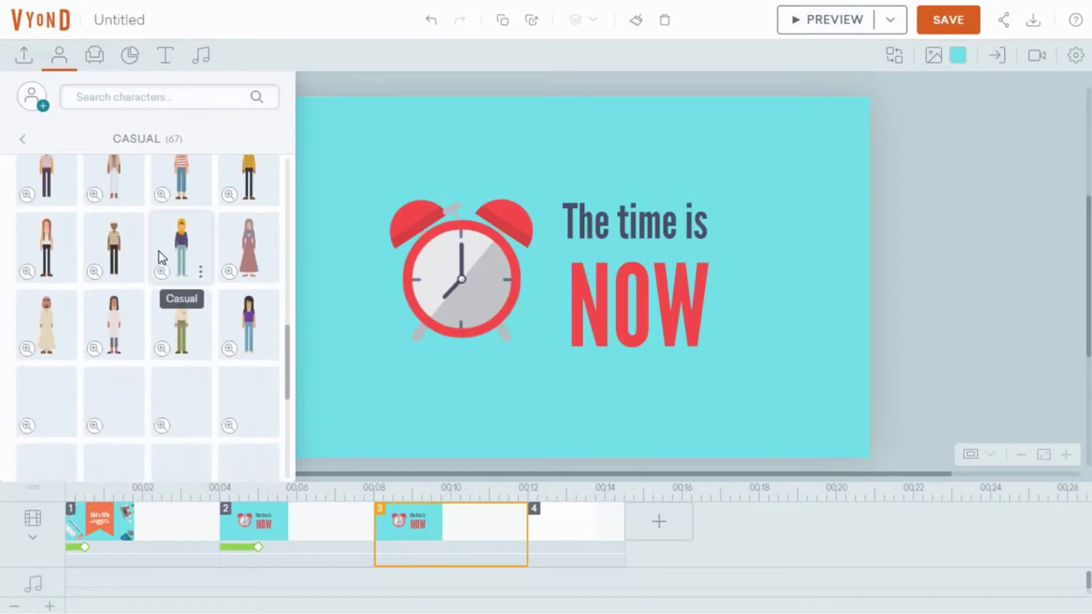
pyautogui.scroll(10, 156, 251)
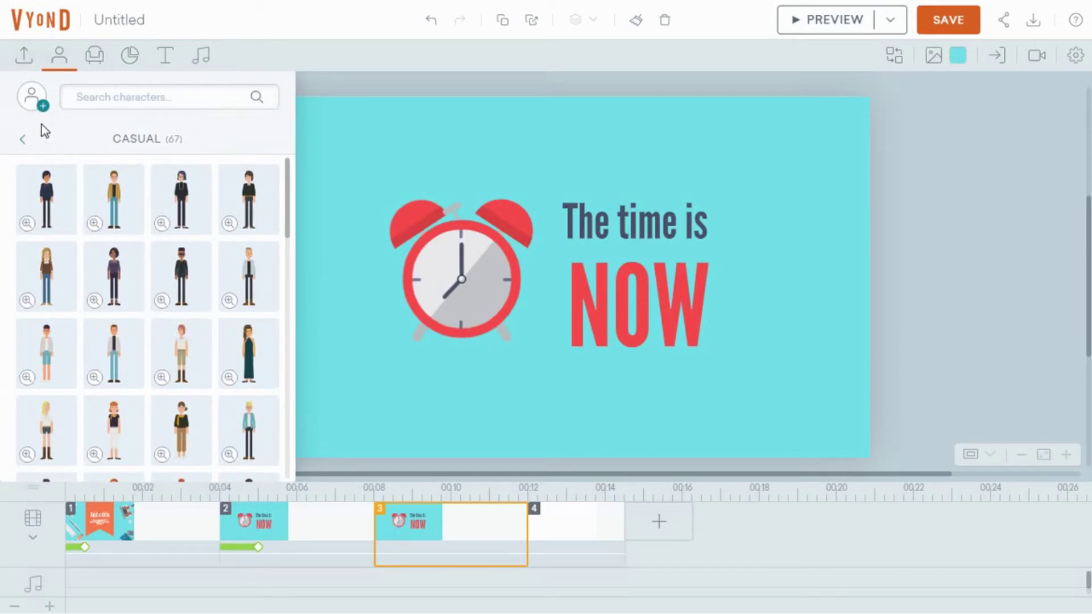
pyautogui.click(45, 108)
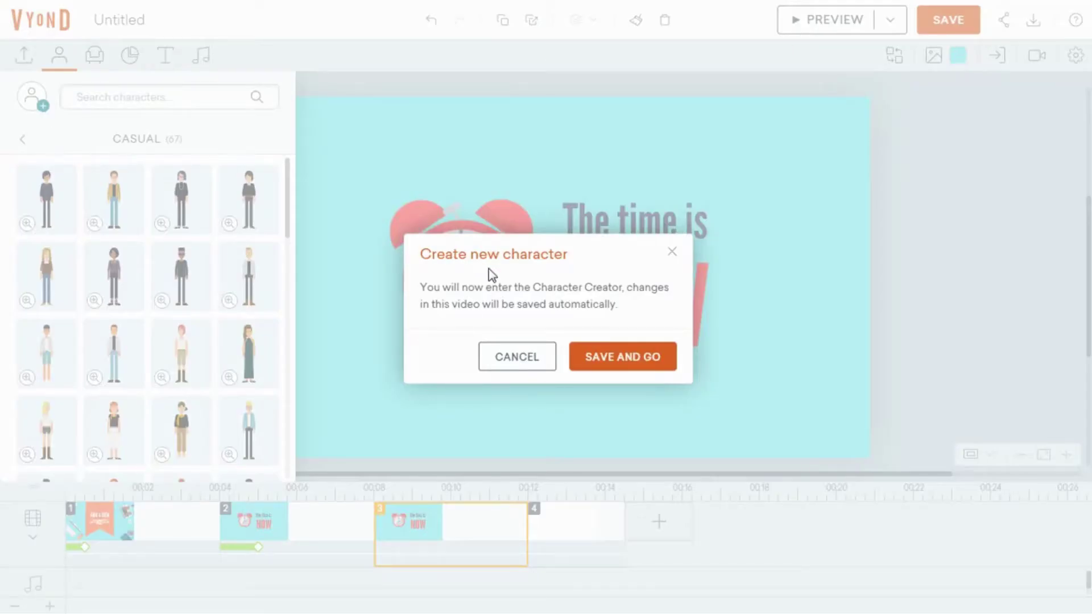
pyautogui.click(671, 252)
# - Browse the Buildings & Structures props and view the available chart types and text styles
pyautogui.click(95, 55)
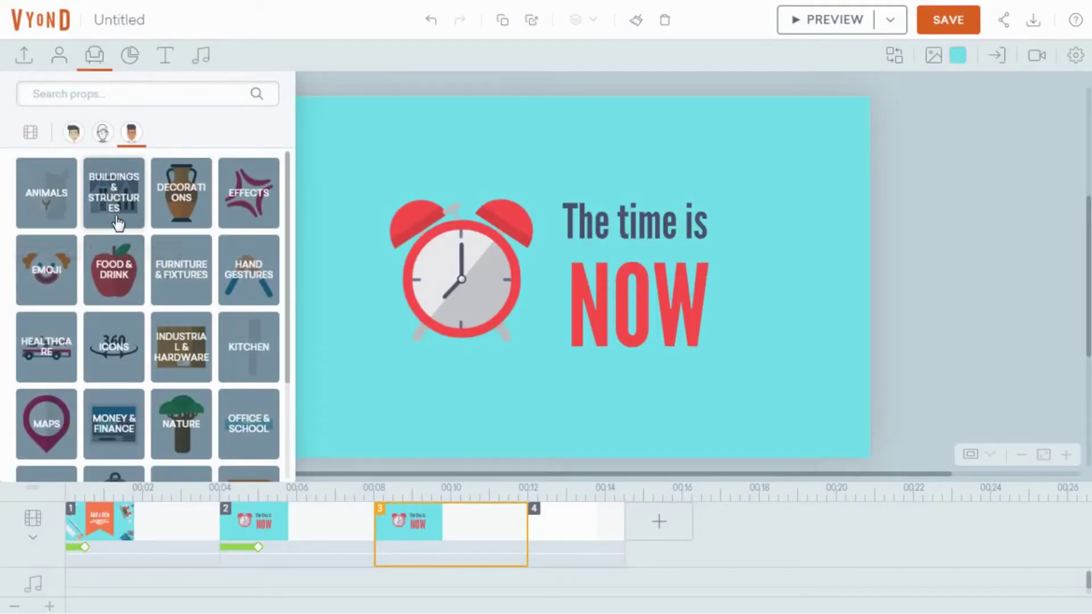
pyautogui.click(114, 219)
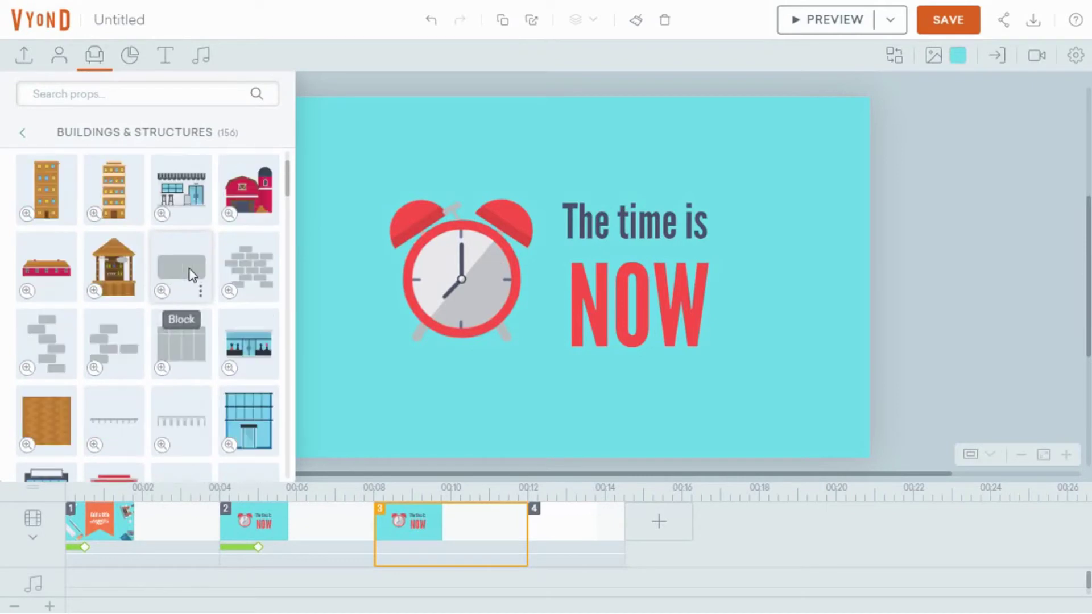
pyautogui.scroll(-3, 192, 272)
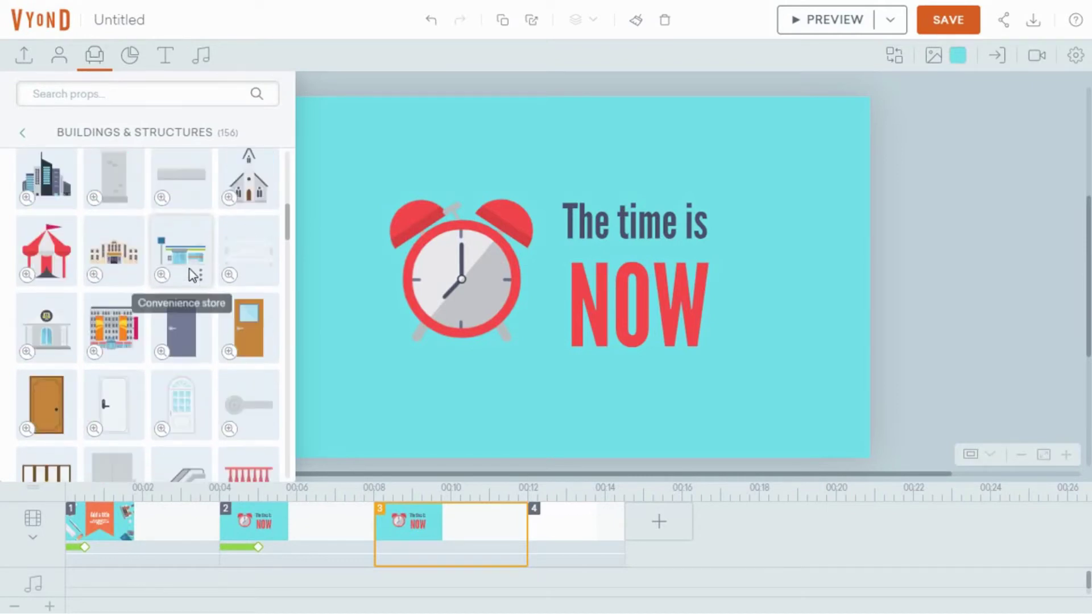
pyautogui.click(130, 64)
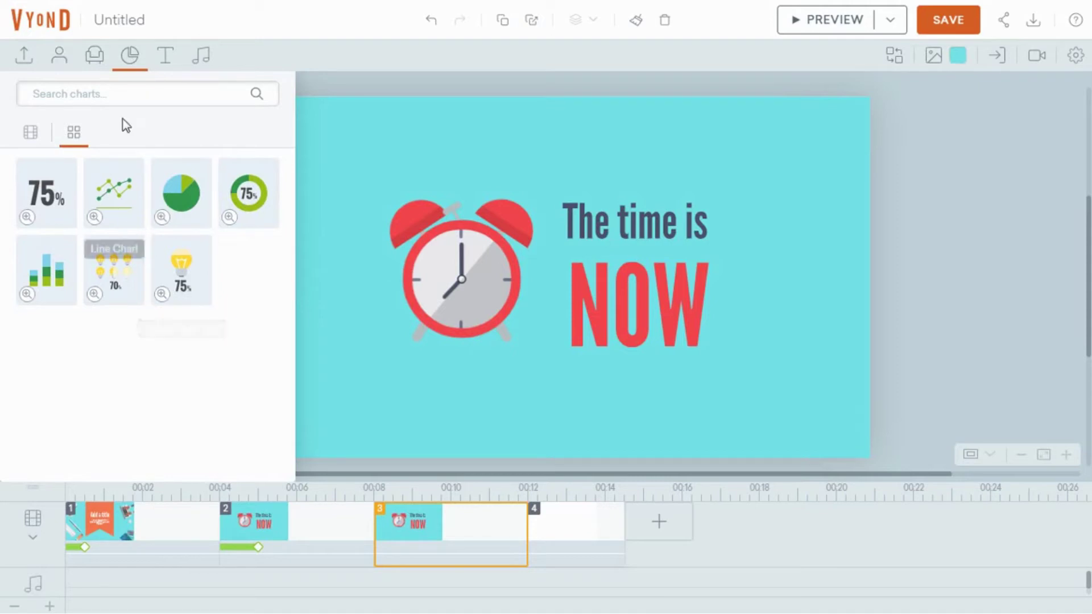
pyautogui.click(165, 57)
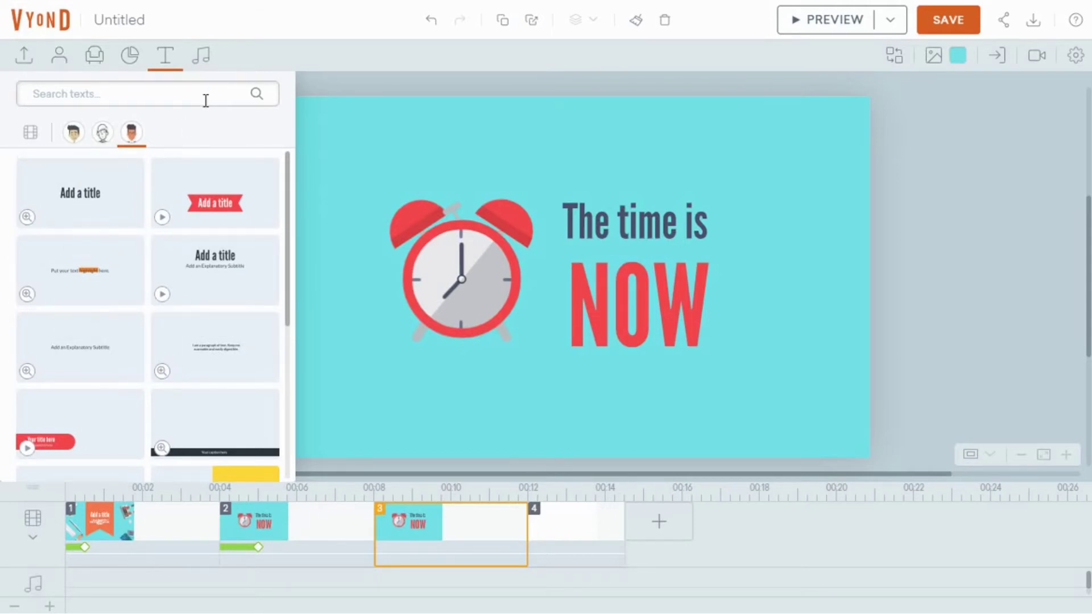
# - Look through the list of background music tracks in the audio library
pyautogui.click(201, 72)
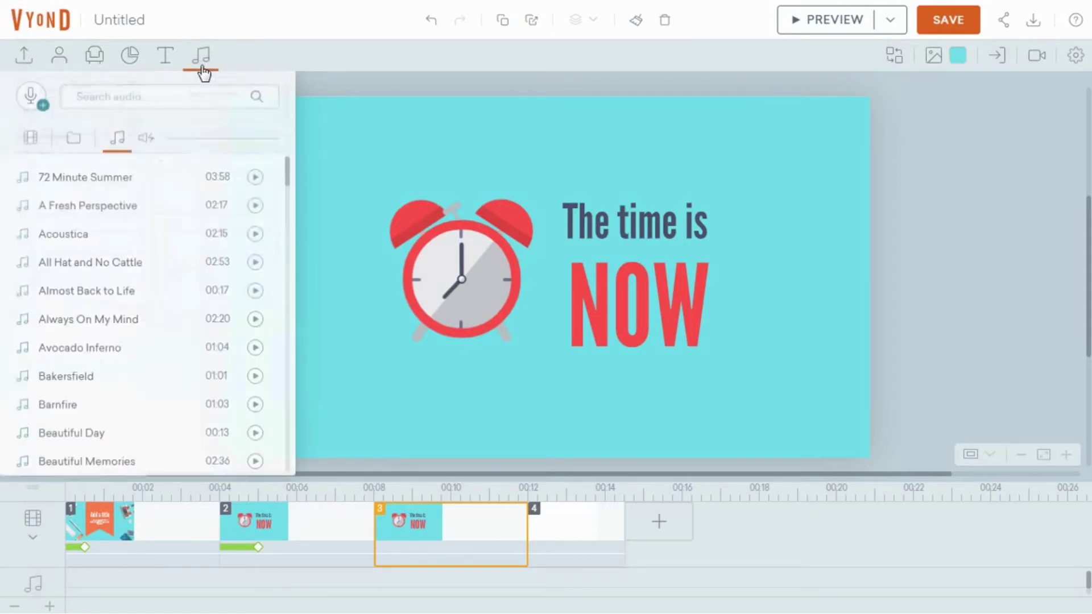
pyautogui.scroll(-7, 244, 237)
pyautogui.scroll(-18, 245, 237)
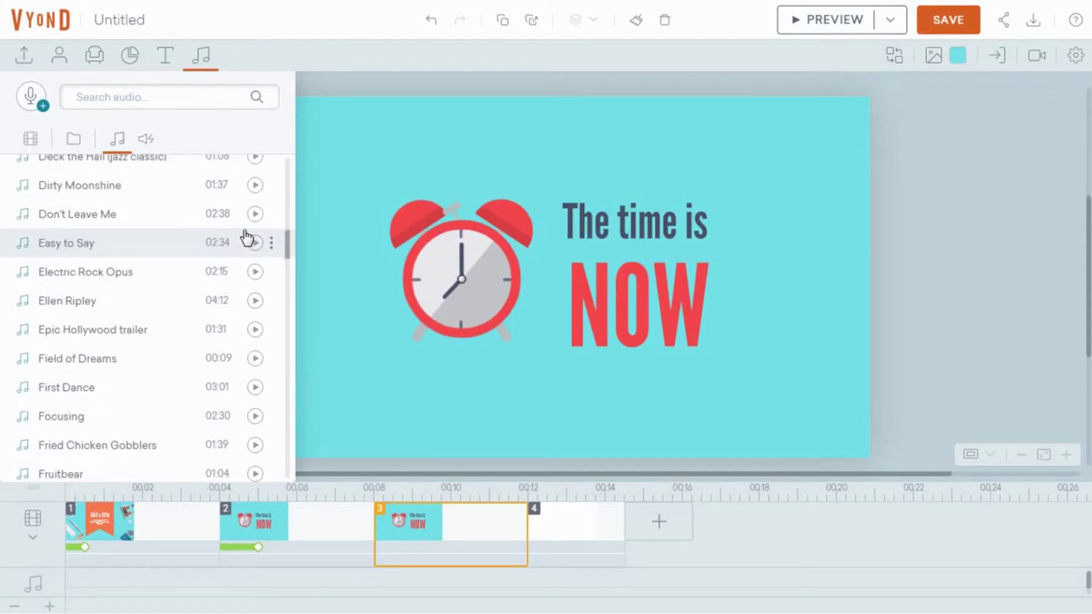
pyautogui.scroll(8, 246, 237)
pyautogui.scroll(-8, 245, 236)
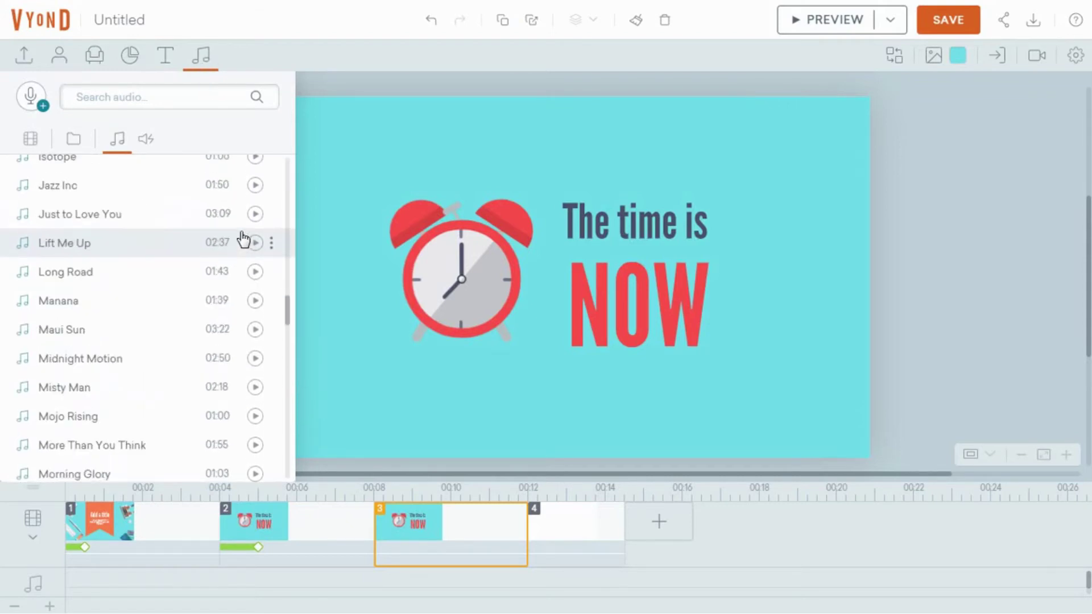
pyautogui.scroll(20, 245, 236)
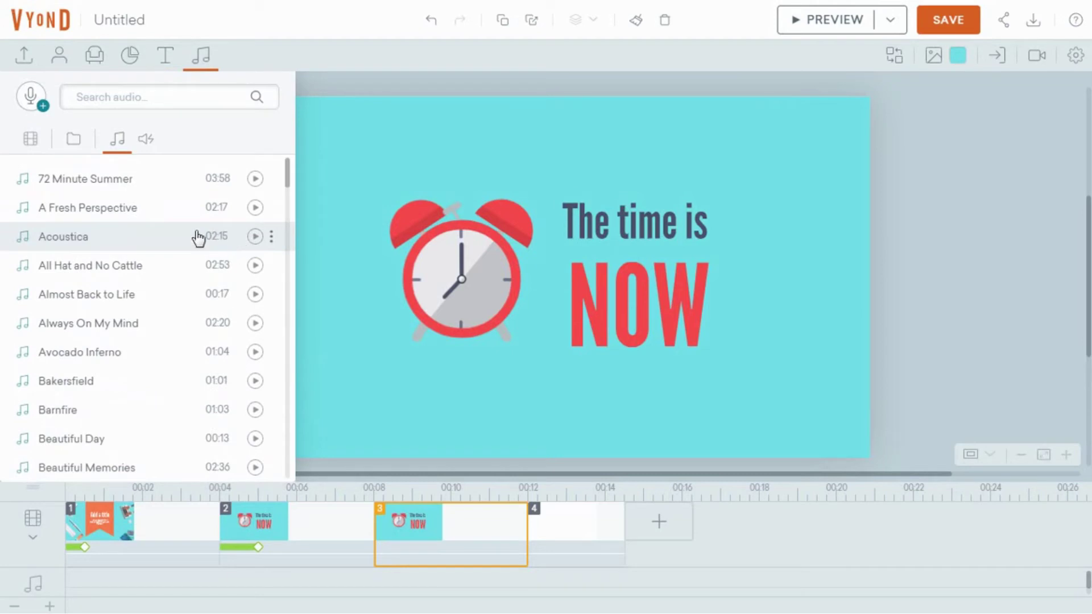
# - View the add-audio options and the Text-to-Speech dialog, then close it without entering a line
pyautogui.click(40, 107)
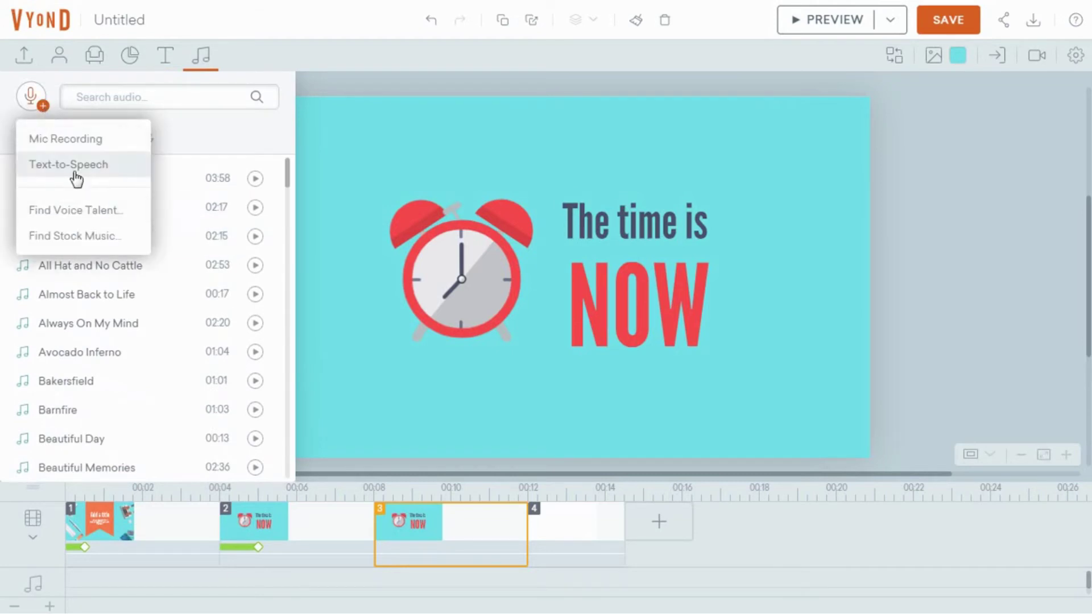
pyautogui.click(74, 166)
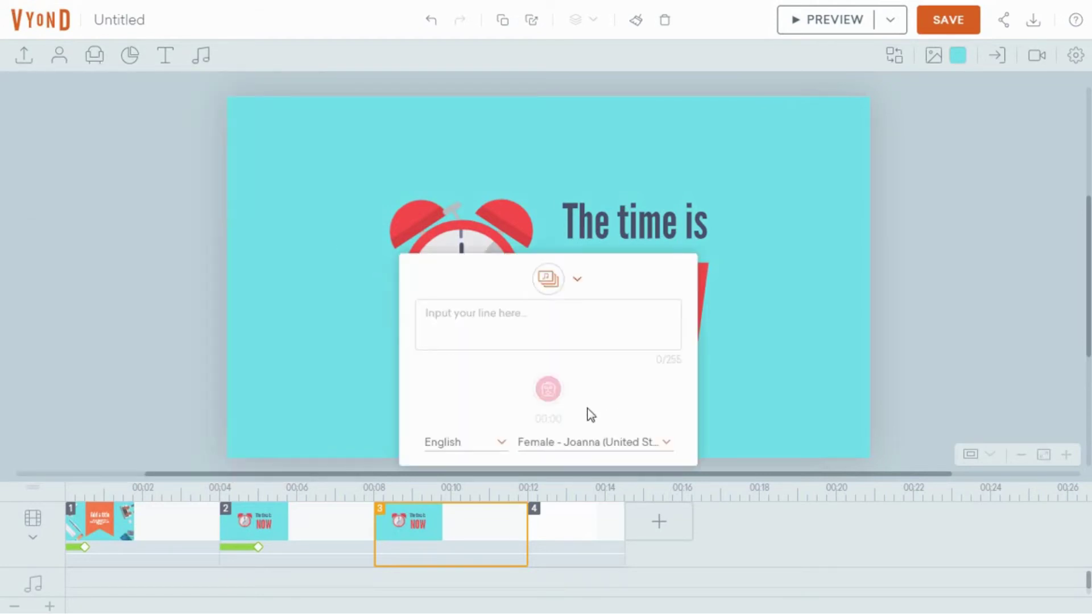
pyautogui.click(493, 317)
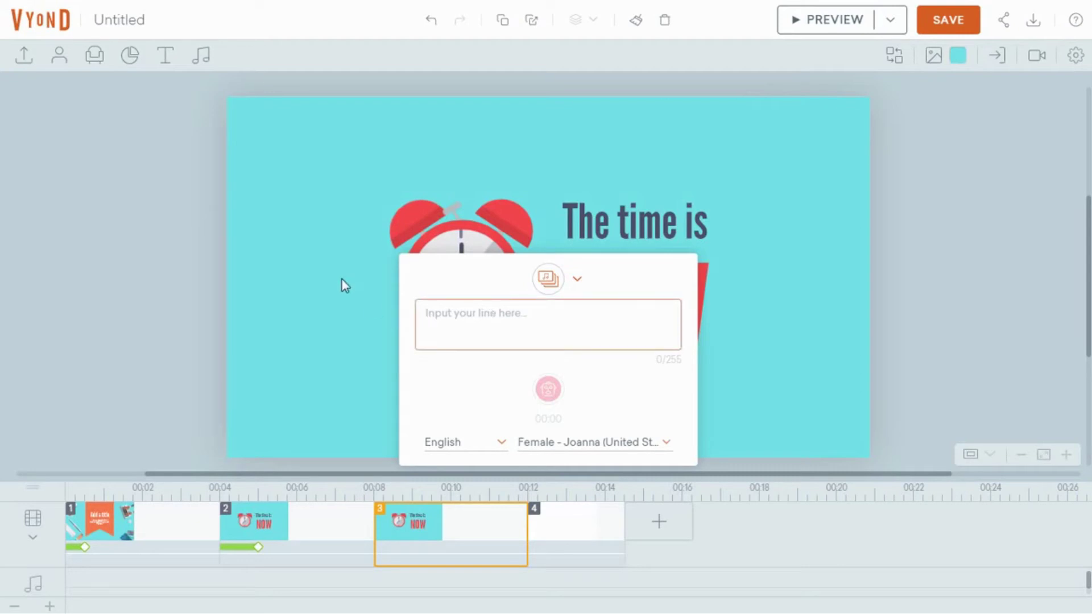
pyautogui.click(325, 270)
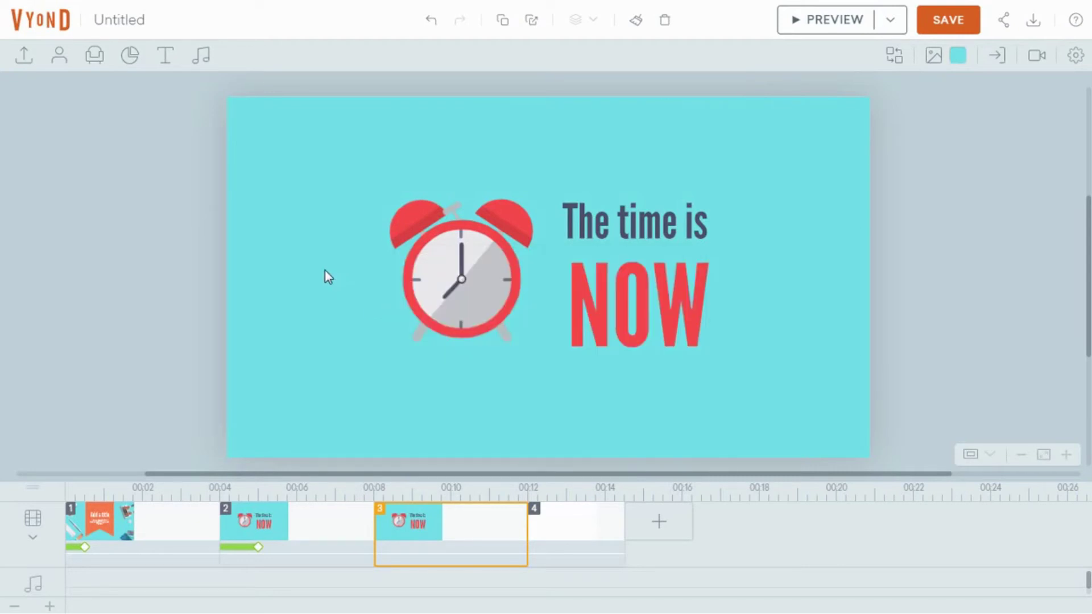
# - Delete the third scene containing the repeated alarm clock
pyautogui.press('Delete')
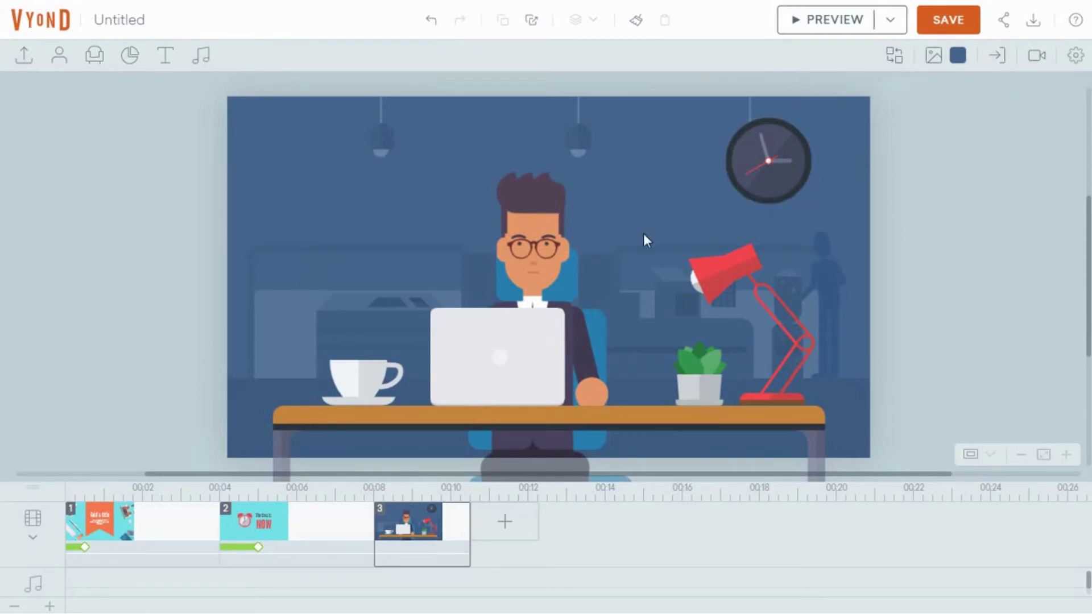
# - In the office scene, examine the seated man's options, the wall clock's colour settings and the scene transition settings
pyautogui.click(545, 206)
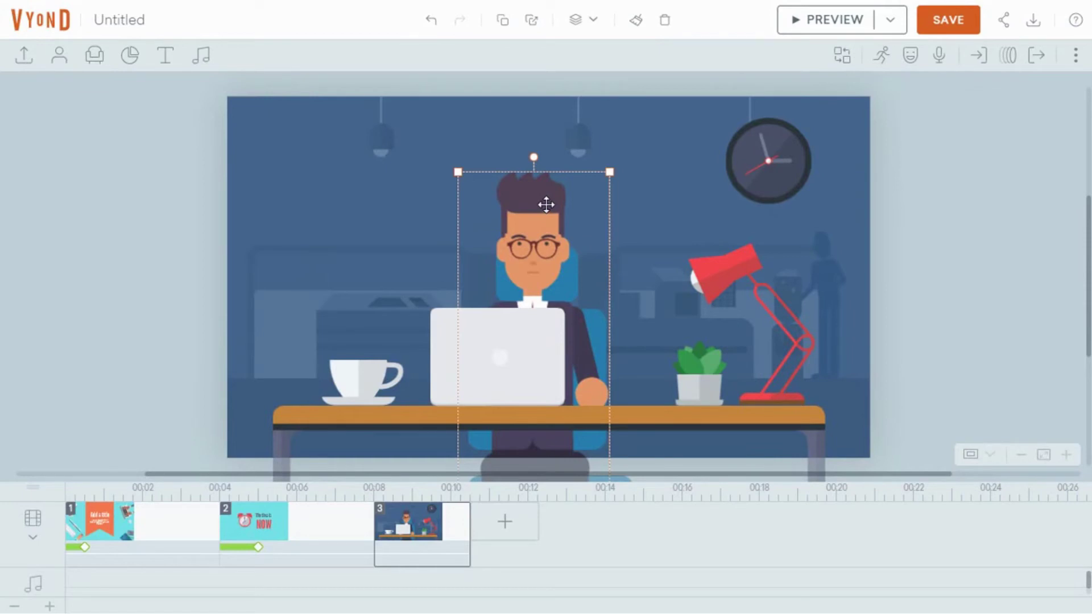
pyautogui.click(776, 190)
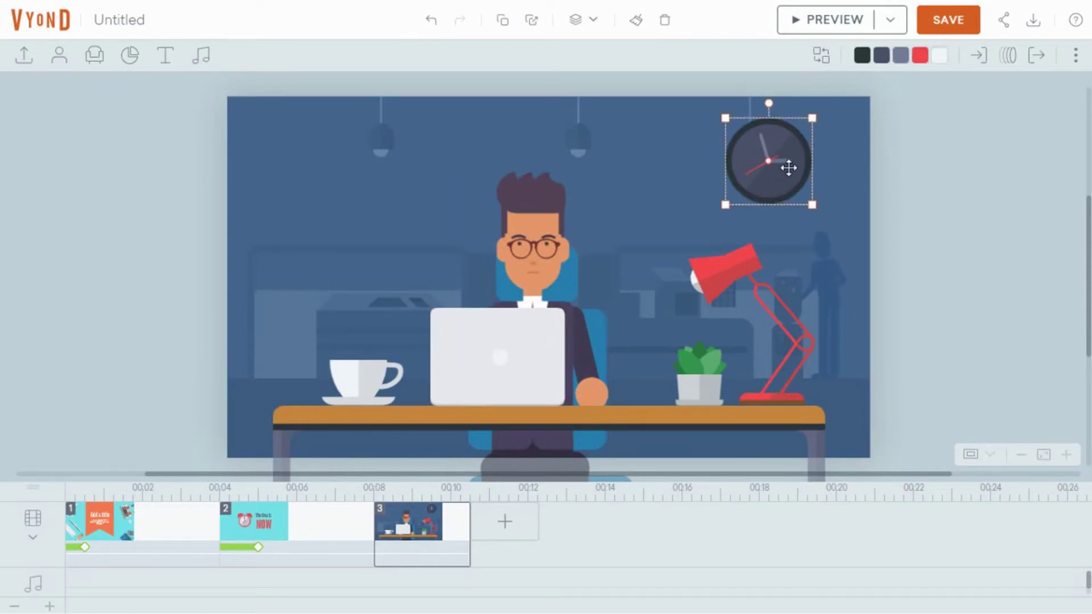
pyautogui.click(696, 175)
pyautogui.click(757, 166)
pyautogui.click(855, 59)
pyautogui.click(854, 59)
pyautogui.click(878, 57)
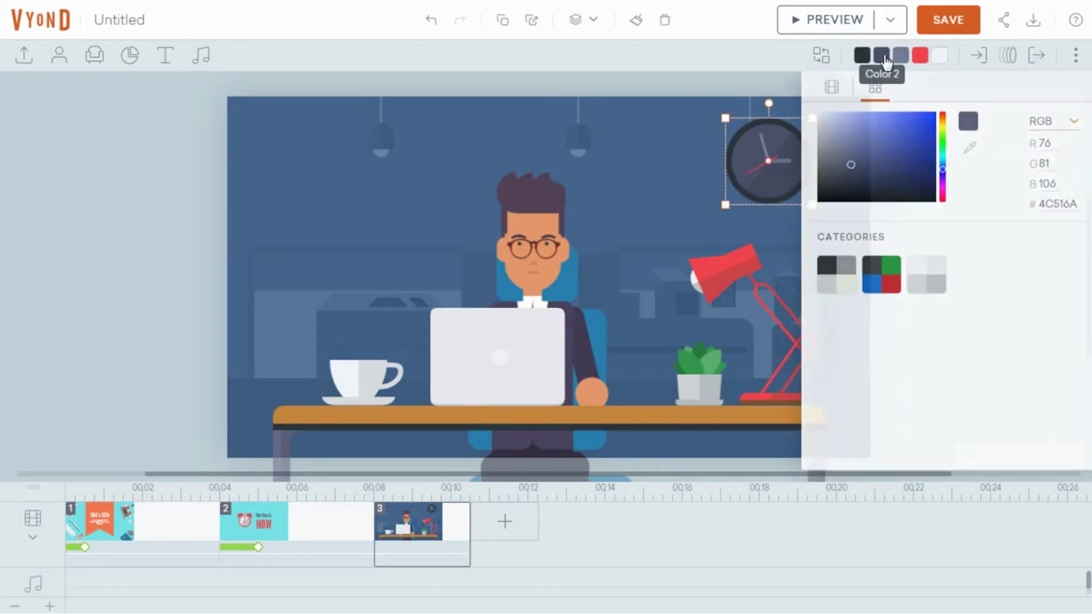
pyautogui.click(879, 56)
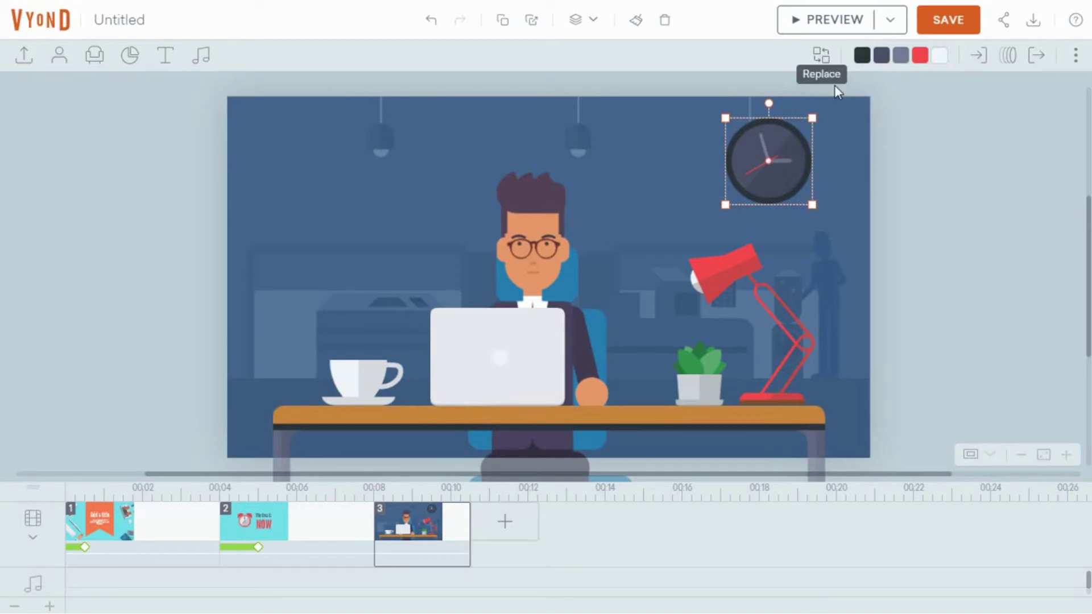
pyautogui.click(846, 145)
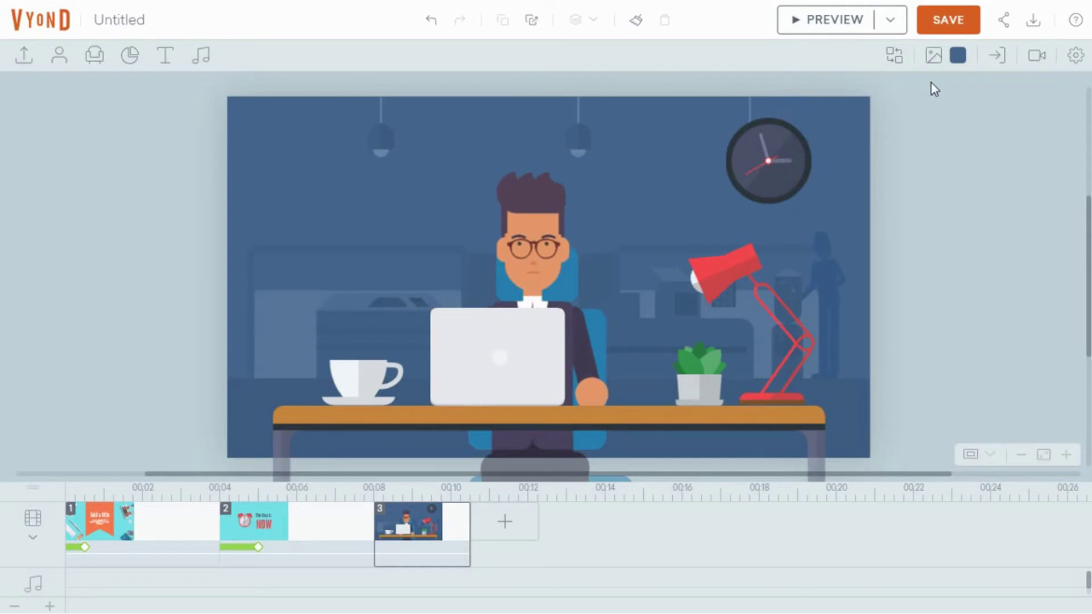
pyautogui.click(1002, 55)
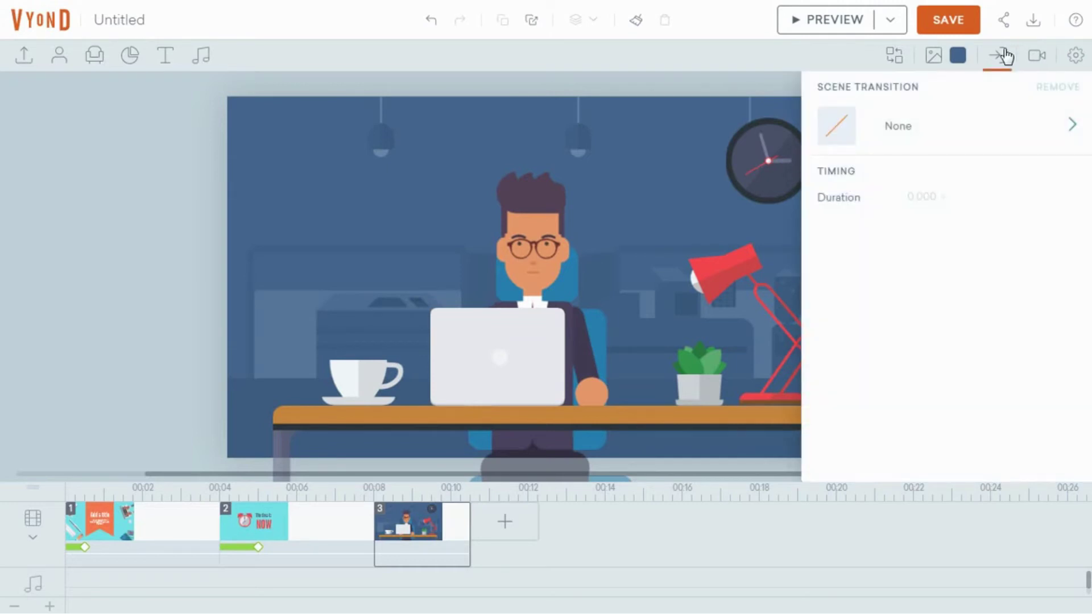
# - Select the seated man and examine his action categories, an Art & Music guitar preview and the motion path option
pyautogui.click(523, 182)
pyautogui.click(881, 55)
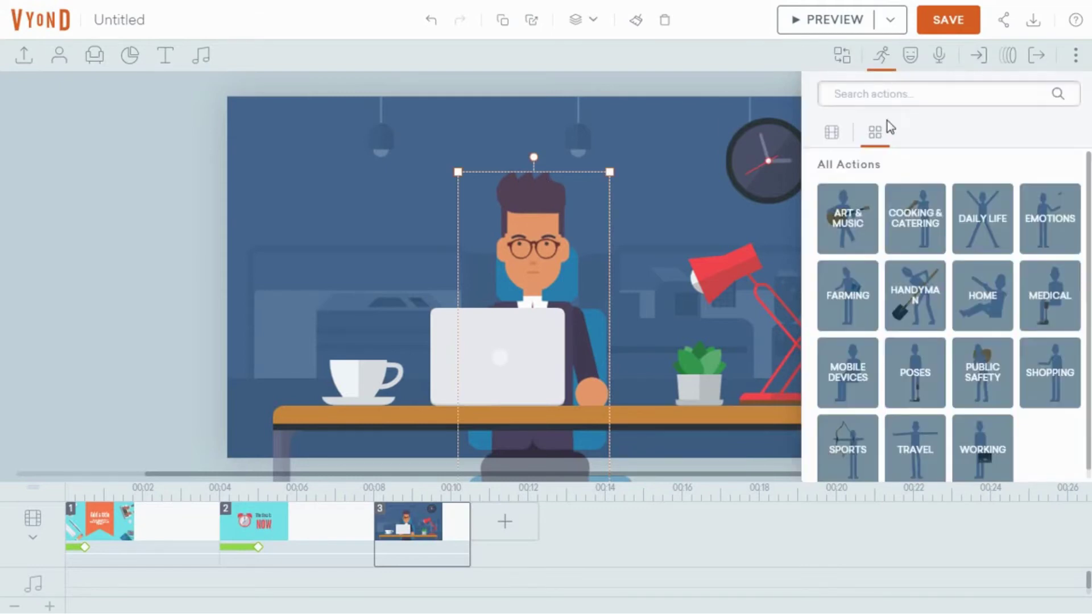
pyautogui.click(857, 245)
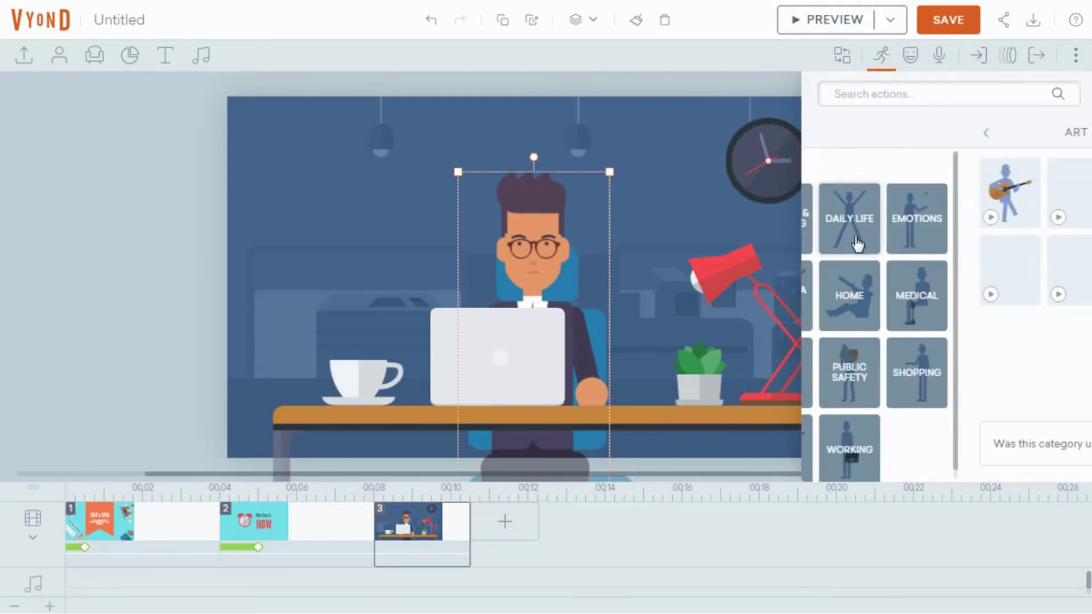
pyautogui.click(829, 220)
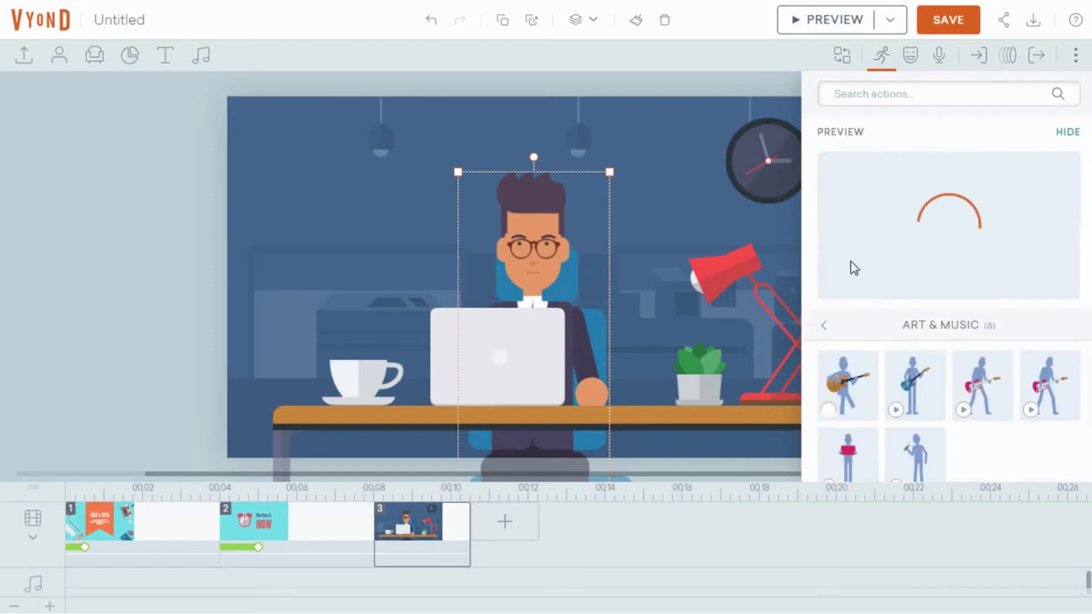
pyautogui.click(1065, 132)
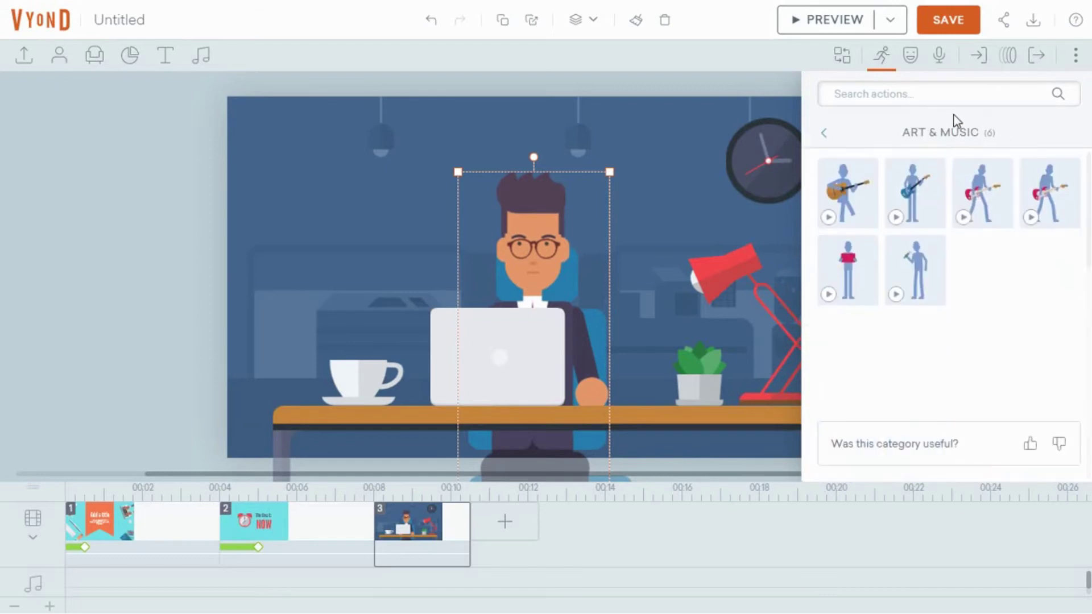
pyautogui.click(825, 135)
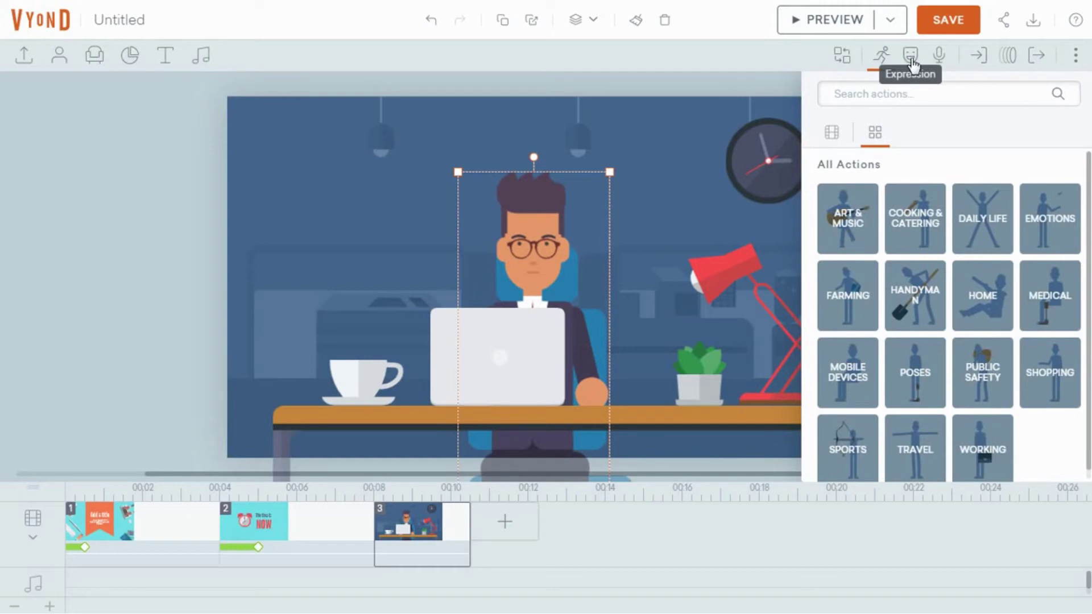
pyautogui.click(1004, 61)
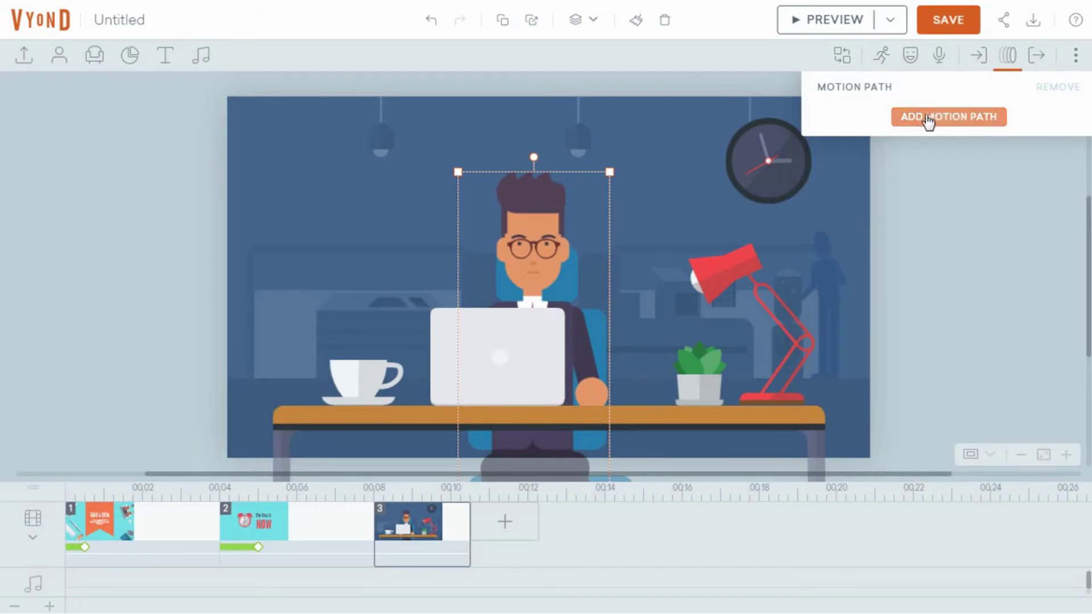
# - Deselect the seated man and view the office scene's transition settings, then close them
pyautogui.click(927, 180)
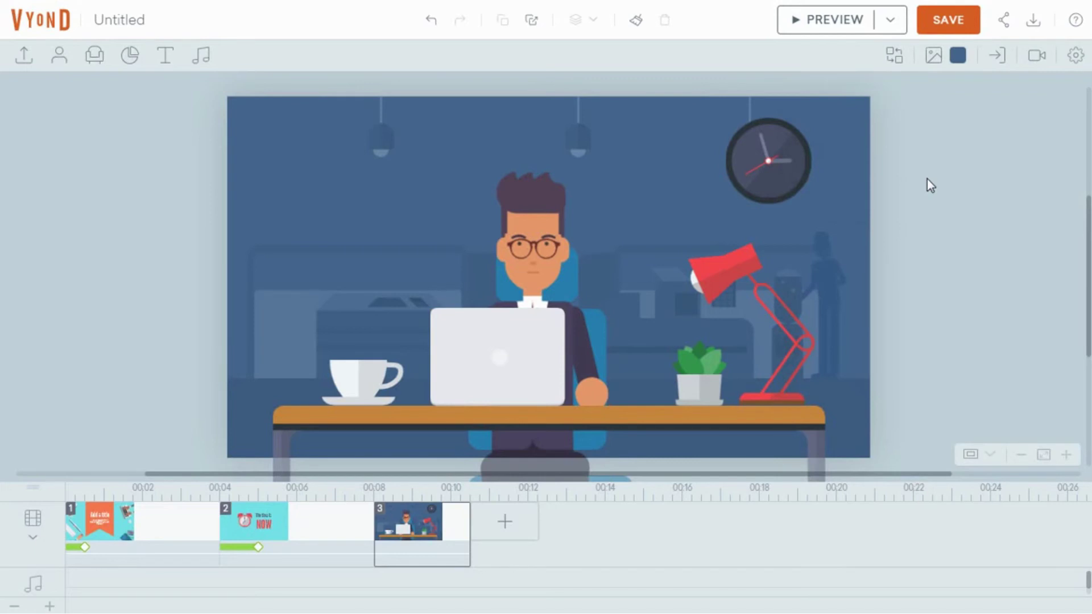
pyautogui.click(998, 55)
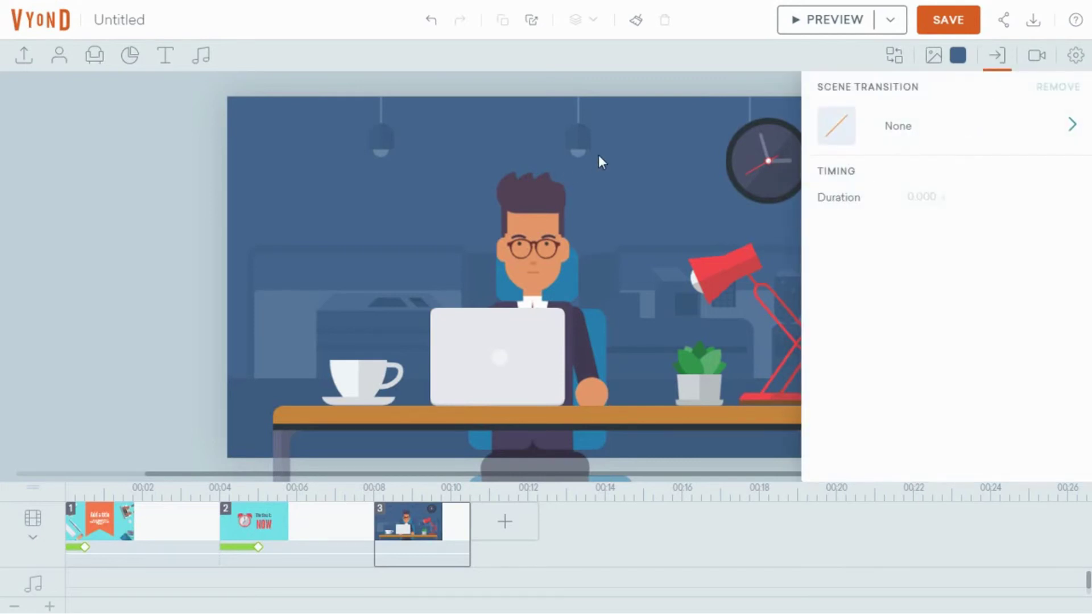
pyautogui.click(996, 57)
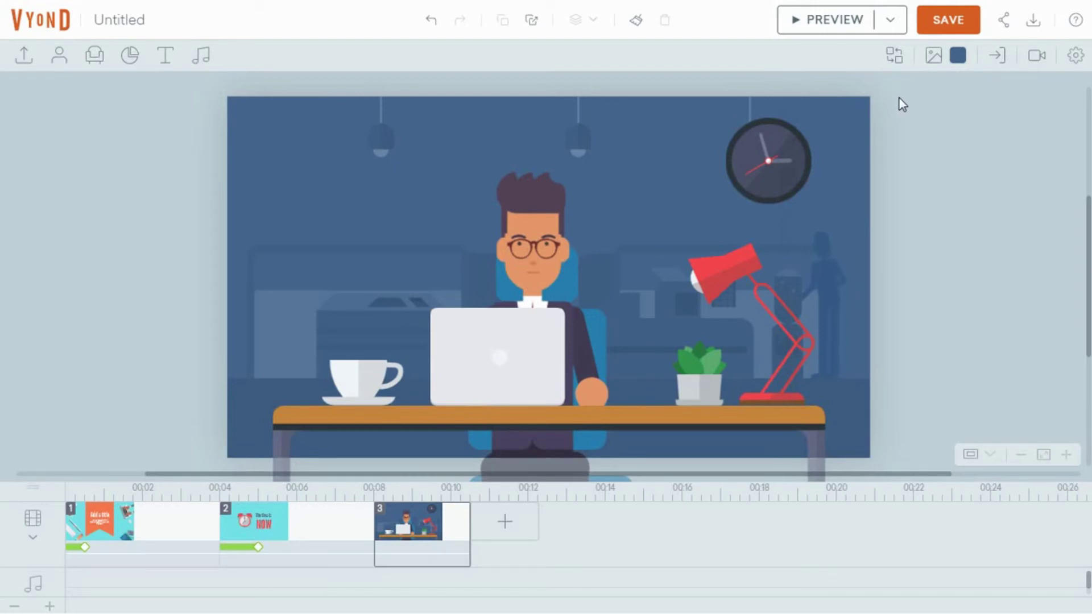
pyautogui.click(1066, 458)
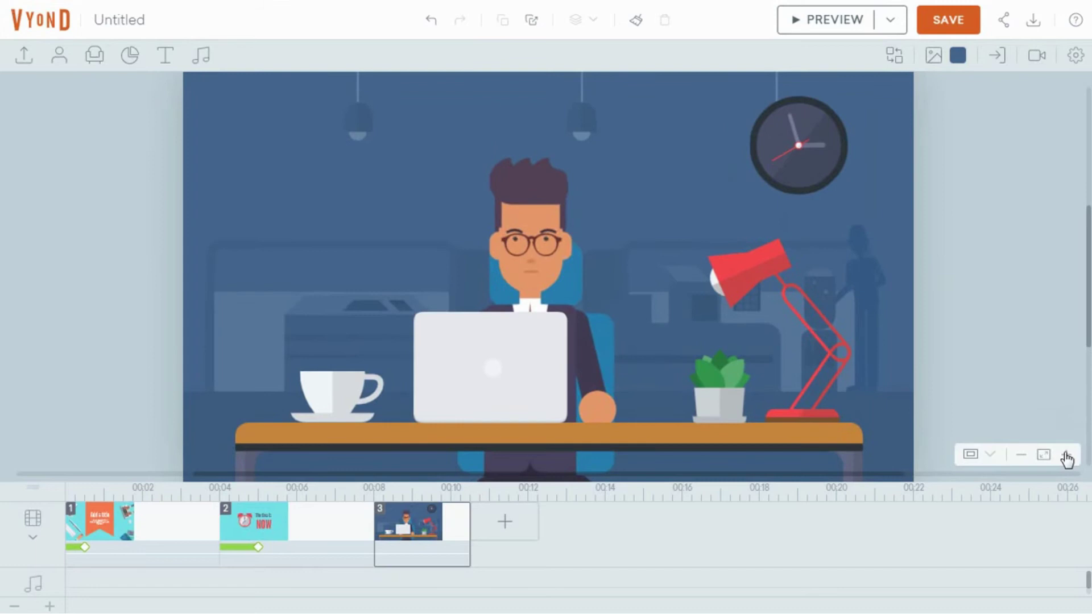
pyautogui.click(1021, 457)
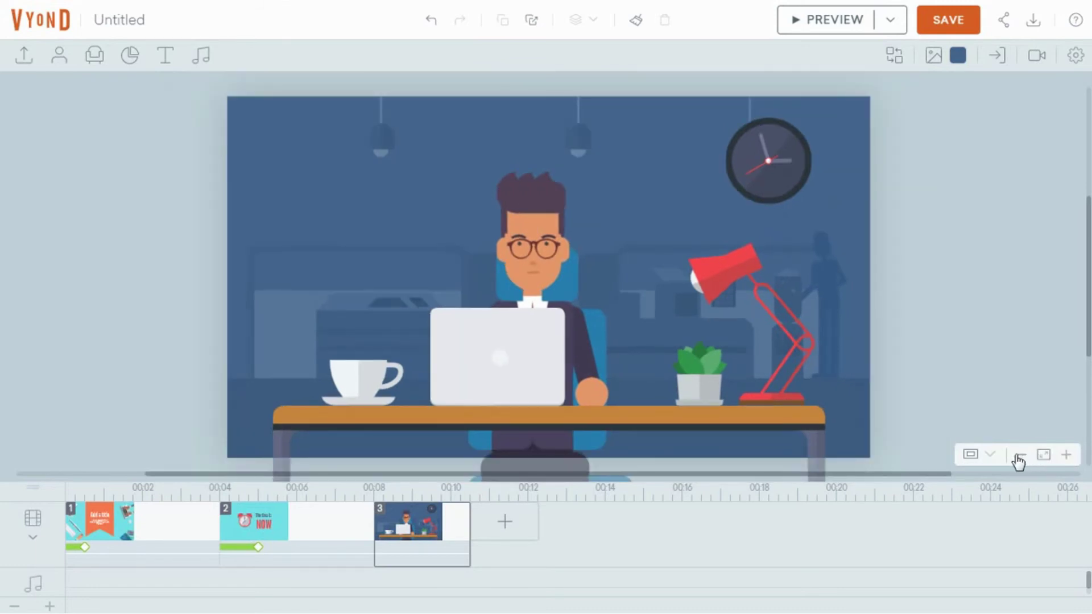
pyautogui.click(1064, 456)
pyautogui.click(1063, 456)
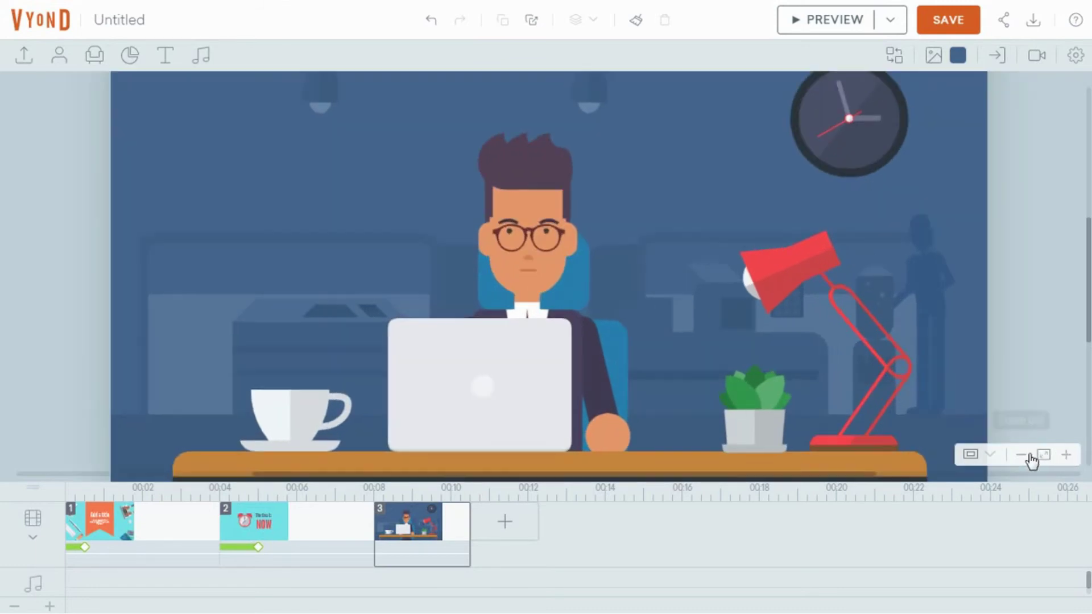
pyautogui.click(1030, 456)
pyautogui.click(1029, 457)
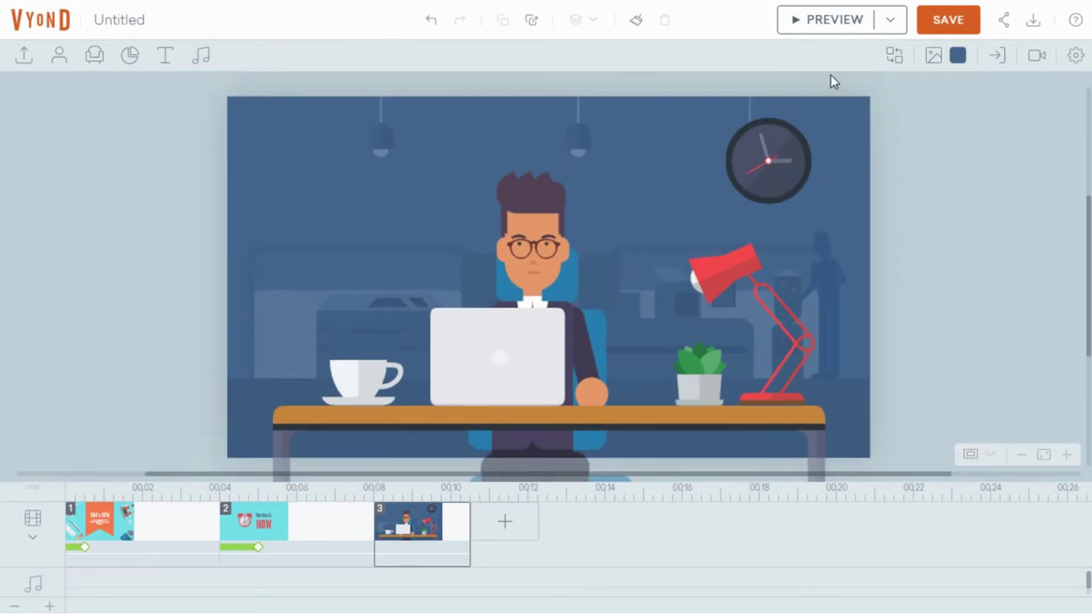
# - Preview the office scene, play it again with Preview From Here, and exit the preview
pyautogui.click(782, 34)
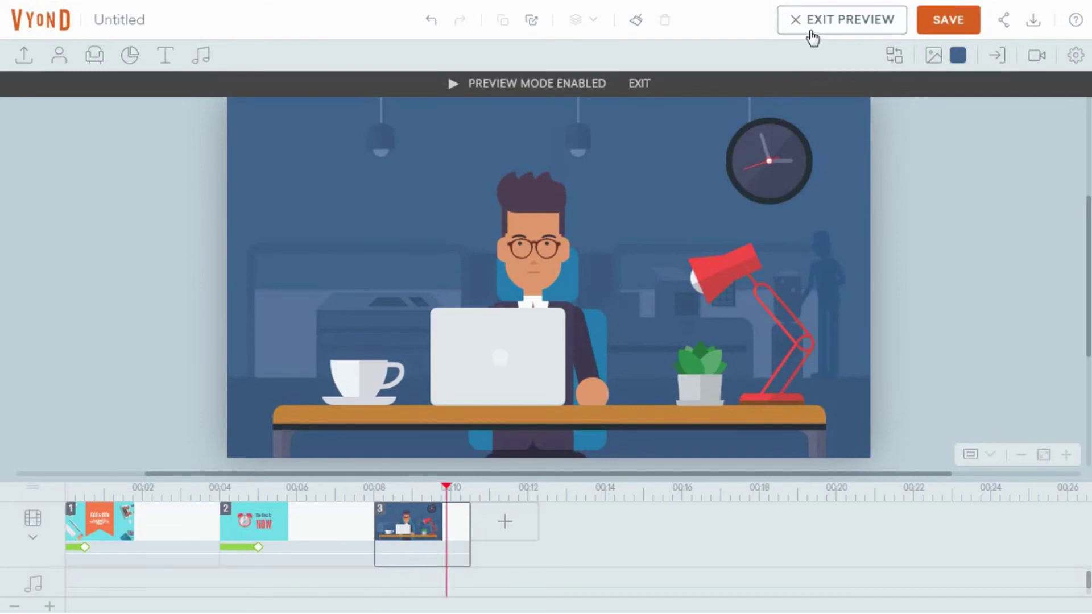
pyautogui.click(812, 36)
pyautogui.click(891, 32)
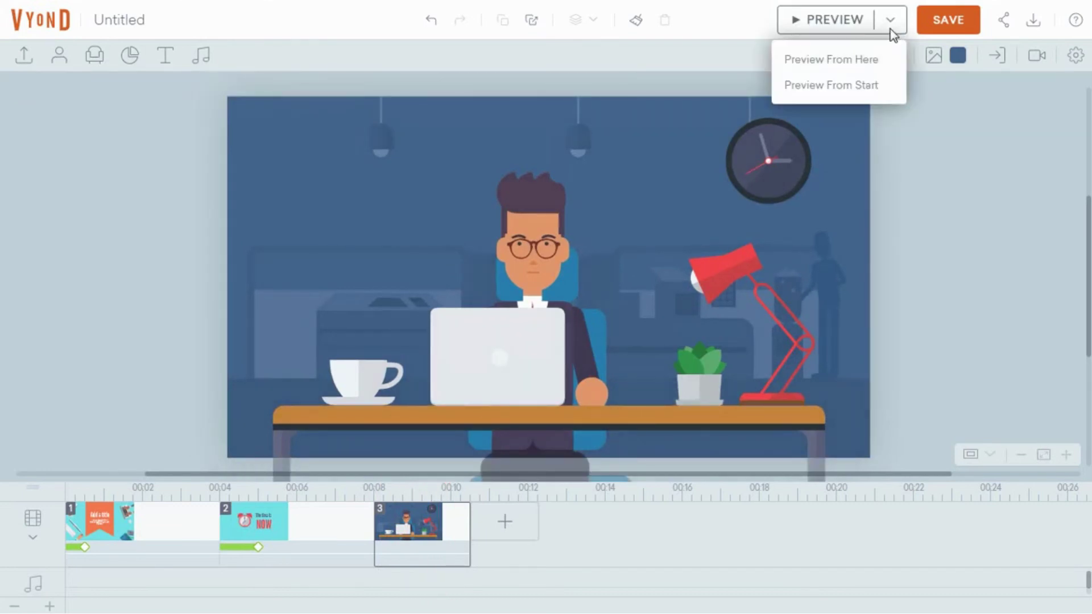
pyautogui.click(835, 61)
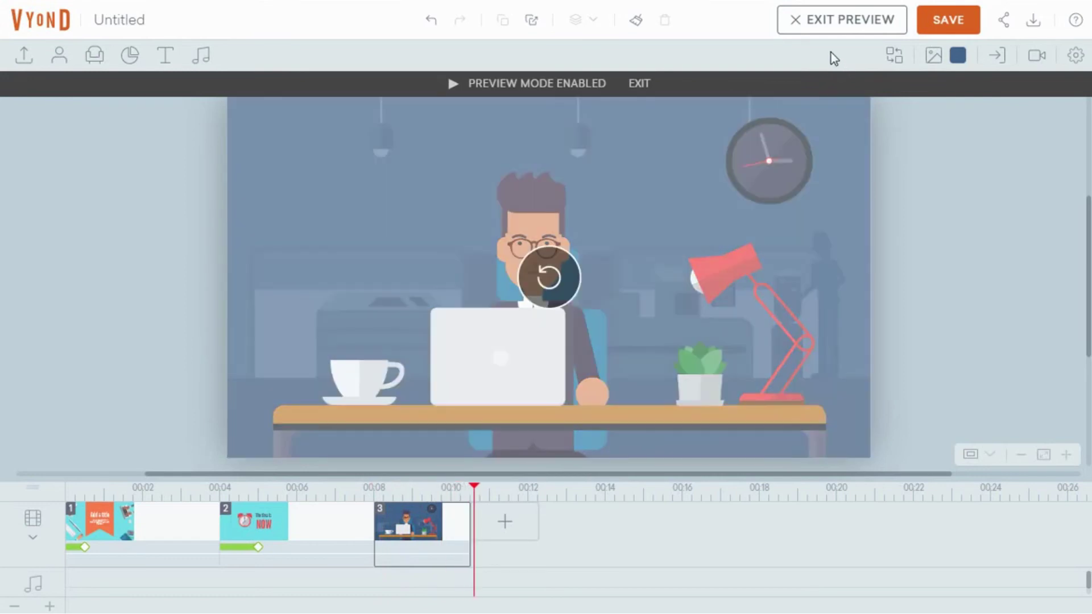
pyautogui.click(814, 23)
# - Clear the selection in the office scene, save the video and rename it "Sample VIdeo"
pyautogui.click(538, 239)
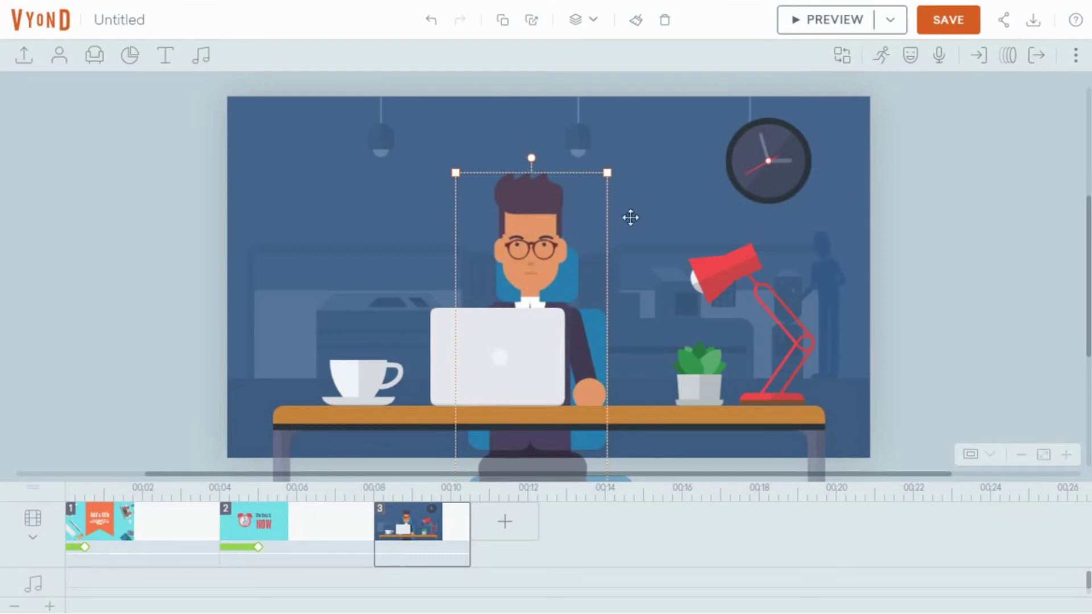
pyautogui.click(926, 241)
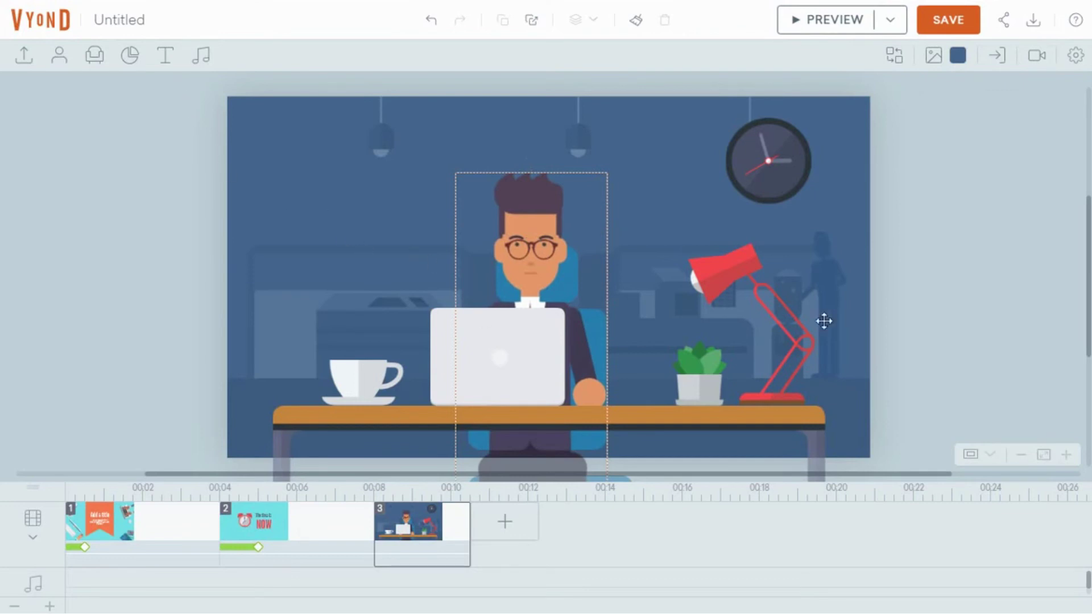
pyautogui.click(949, 33)
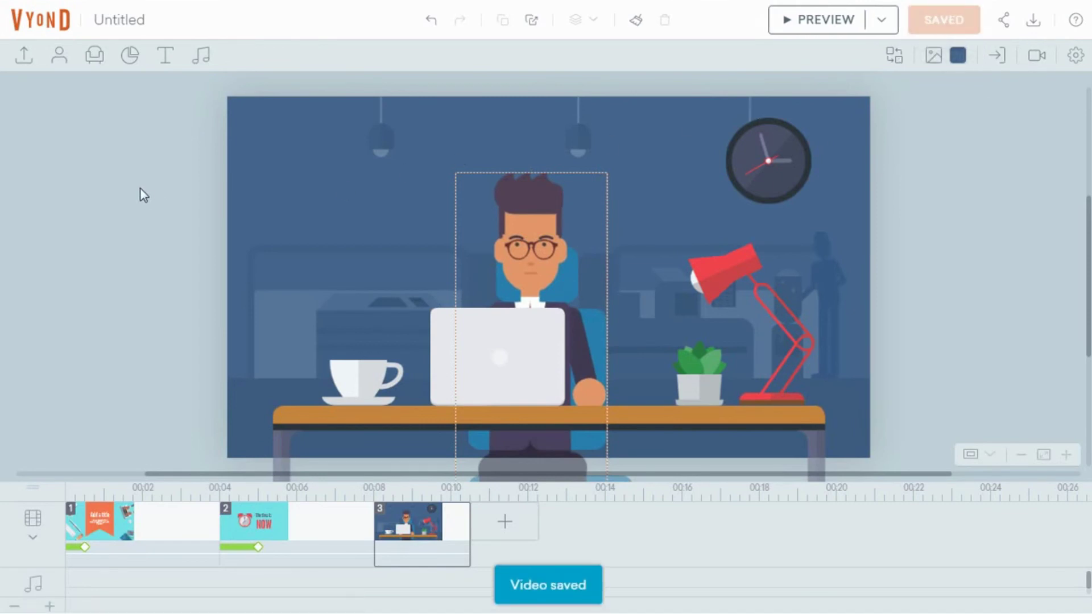
pyautogui.click(172, 21)
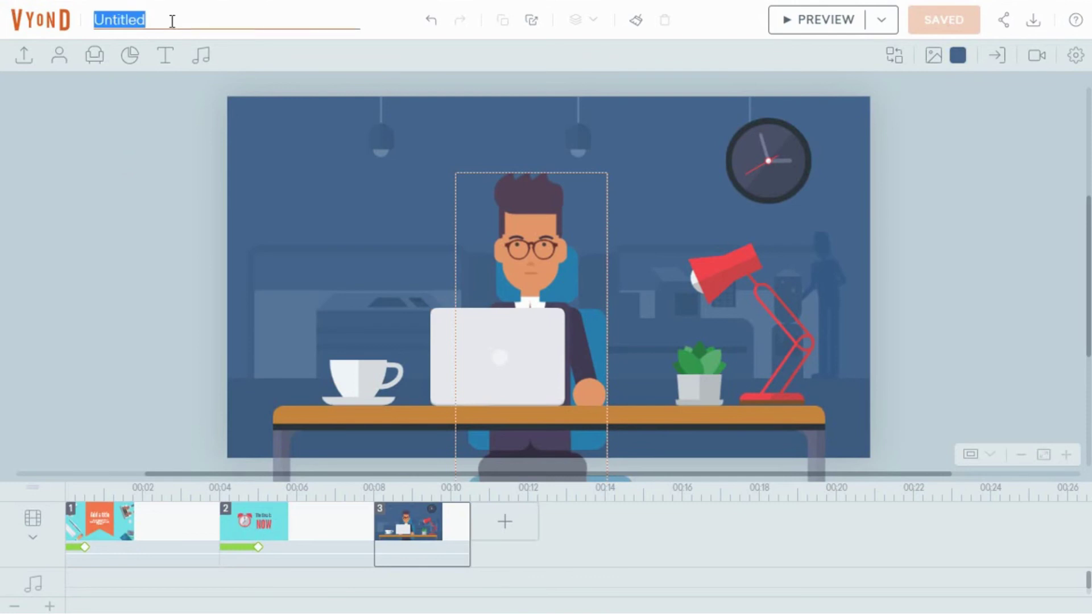
pyautogui.write('Sample')
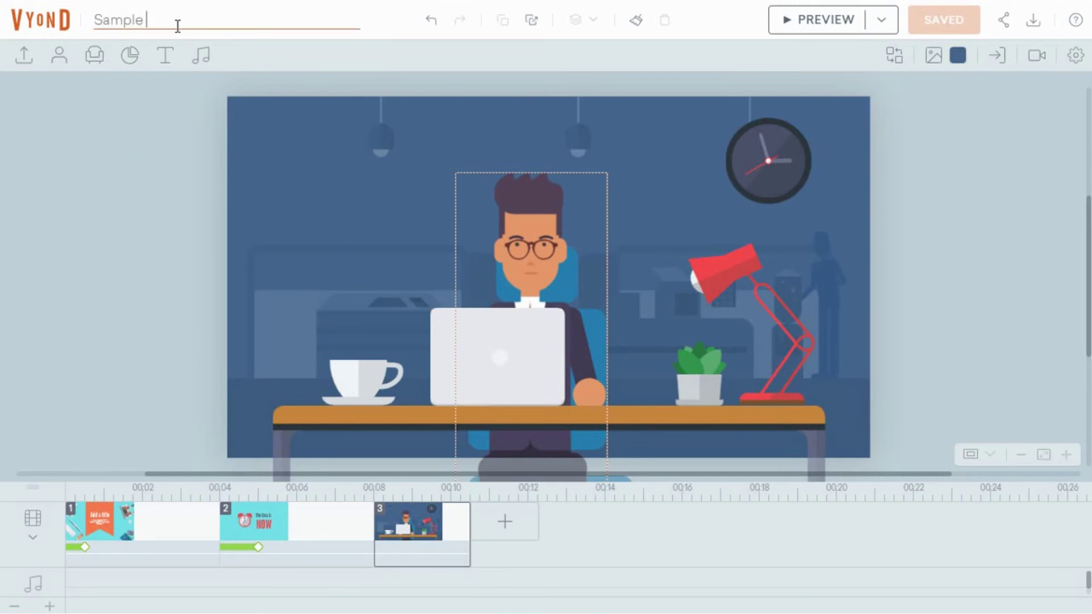
pyautogui.write(' Video')
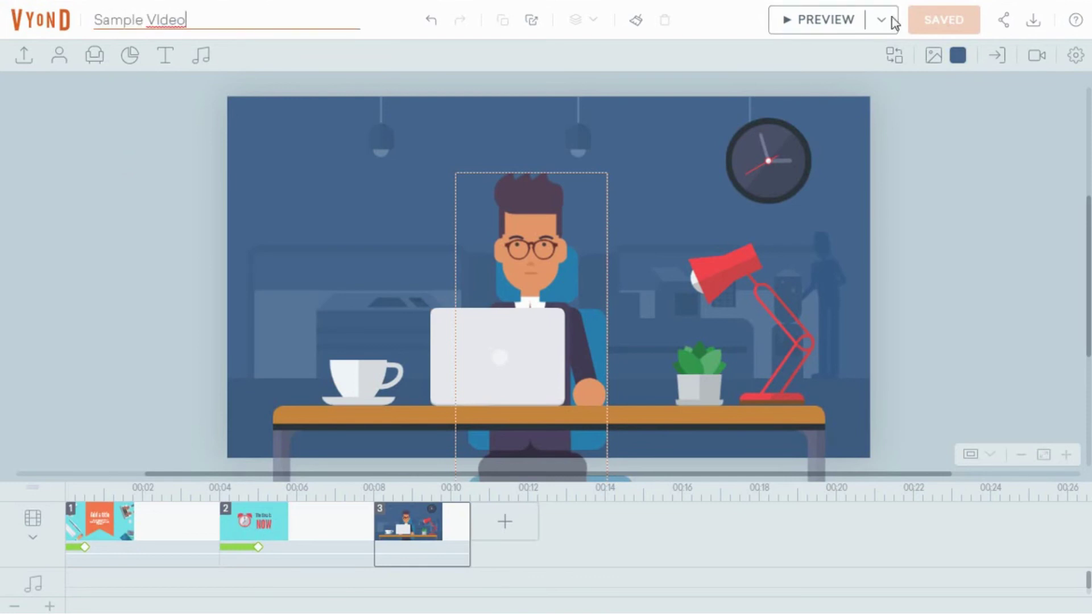
pyautogui.click(821, 22)
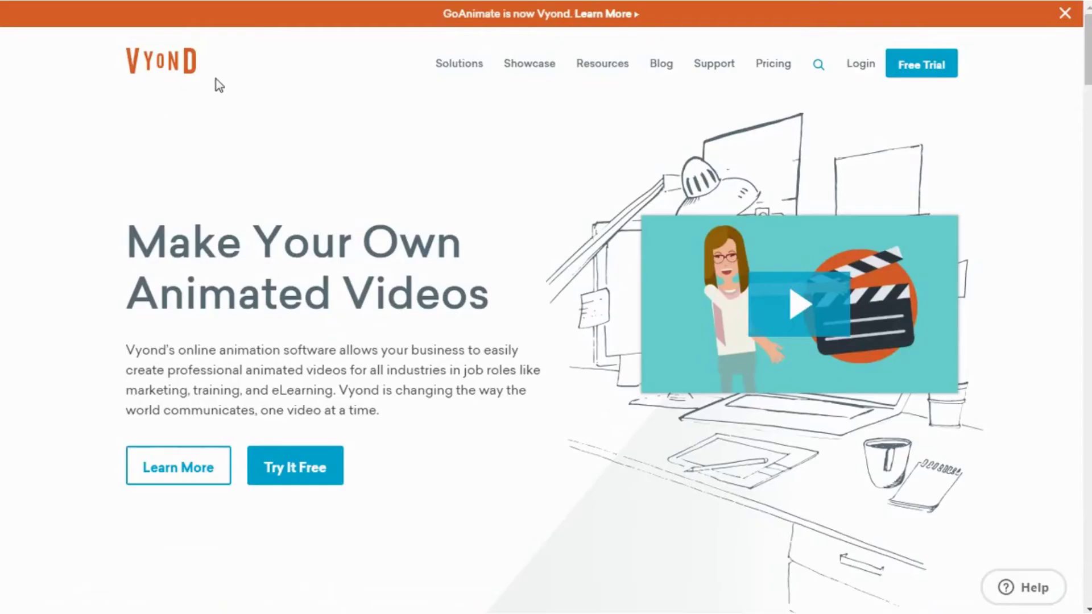
# - On the Vyond website, review the pricing plans and their feature comparison, then return to the home page
pyautogui.click(769, 76)
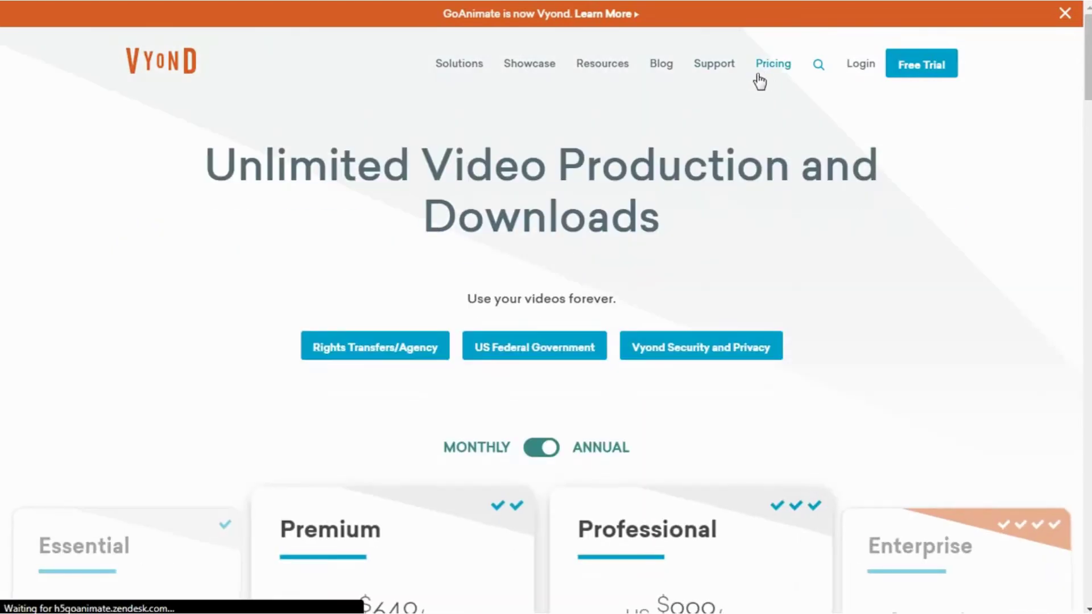
pyautogui.scroll(-5, 711, 113)
pyautogui.scroll(-1, 384, 265)
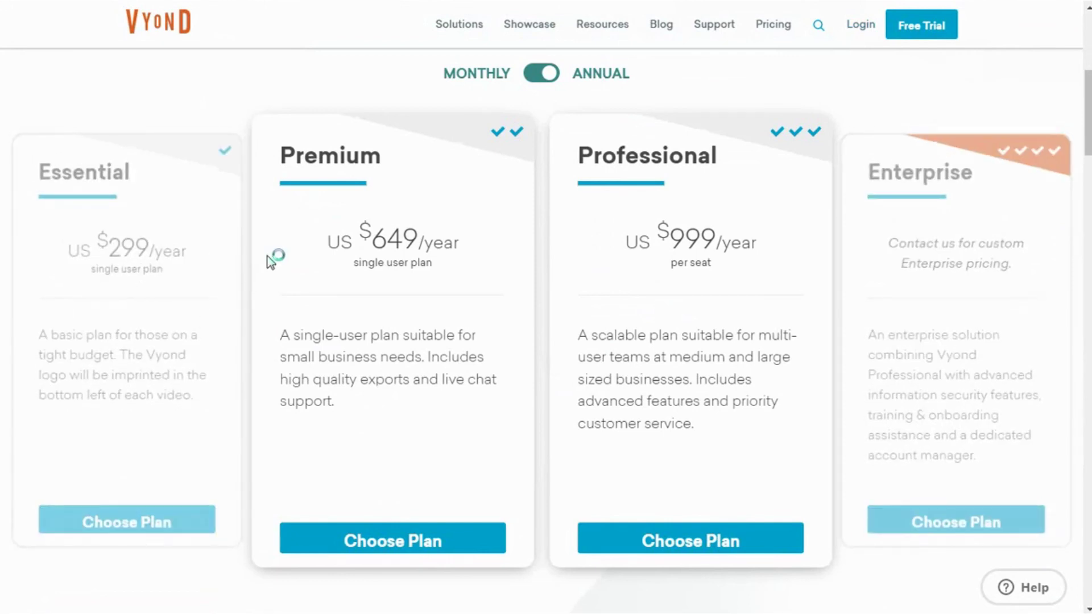
pyautogui.scroll(-10, 271, 260)
pyautogui.scroll(-15, 270, 260)
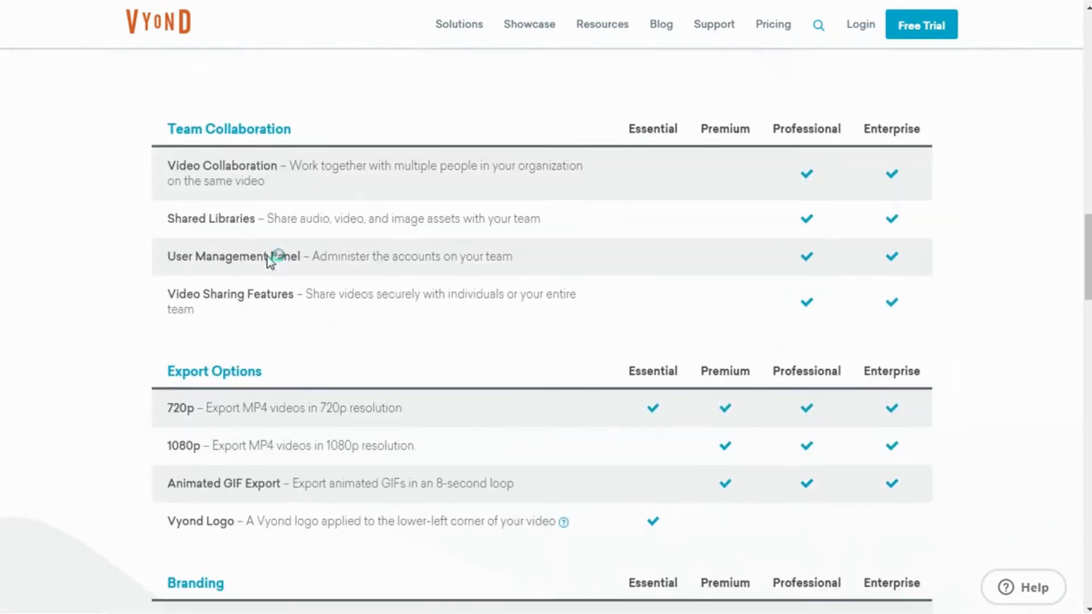
pyautogui.scroll(-15, 271, 260)
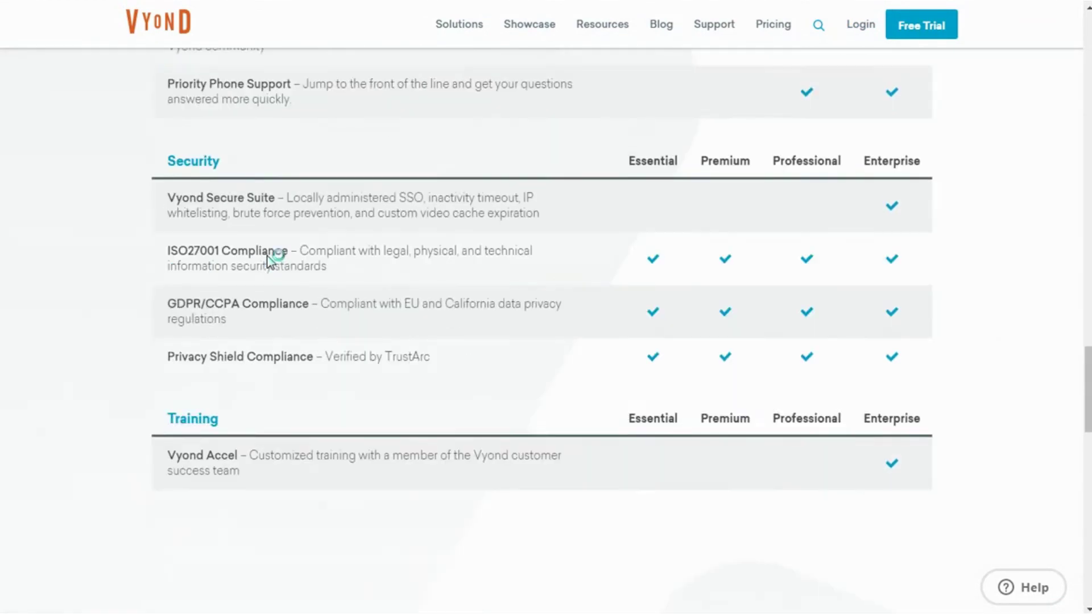
pyautogui.scroll(20, 267, 256)
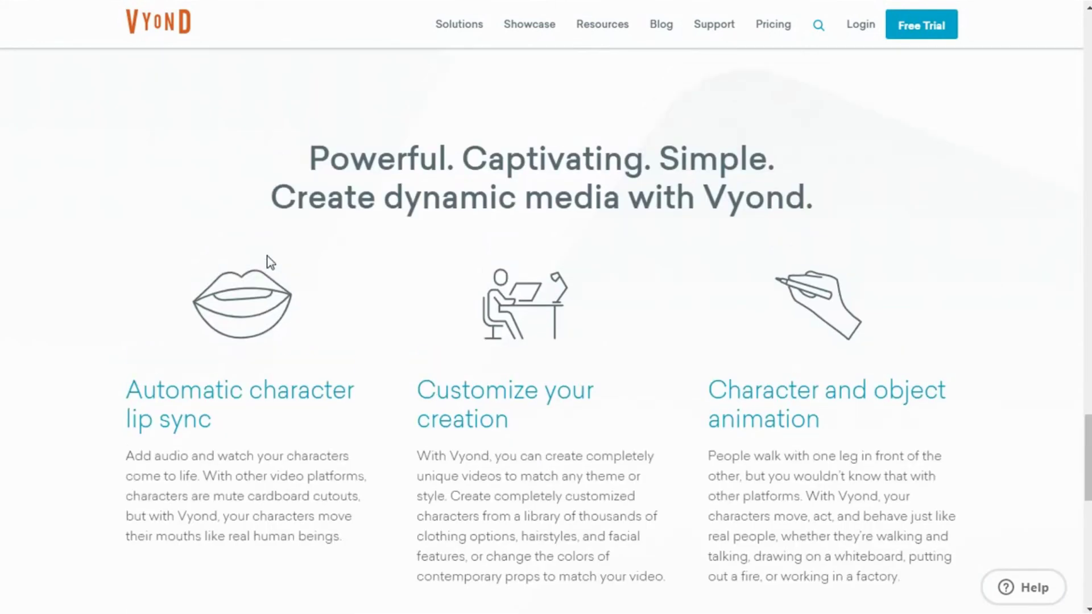
pyautogui.scroll(20, 269, 252)
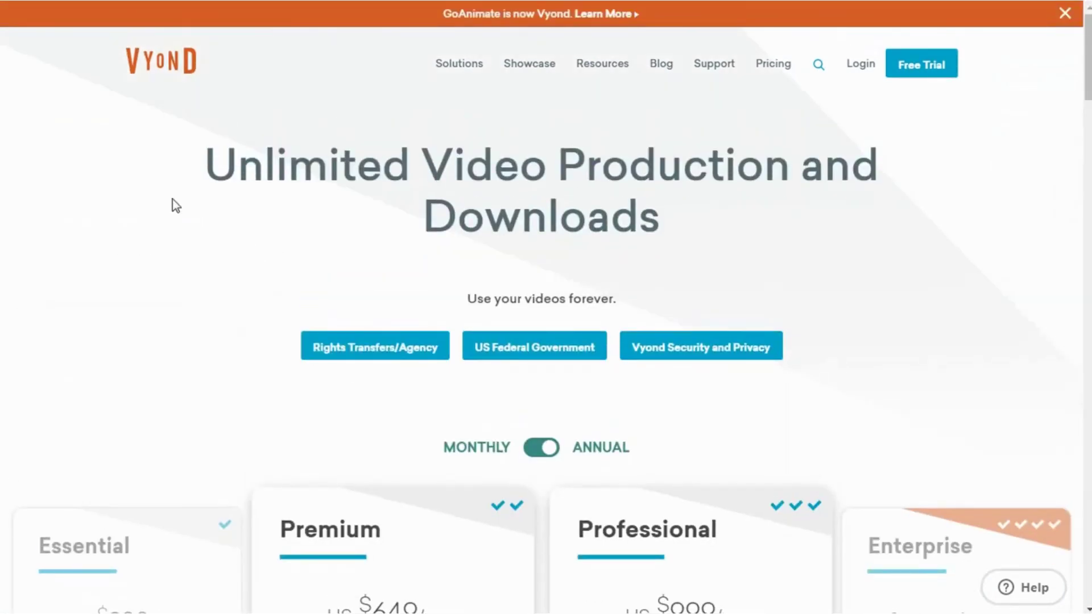
pyautogui.click(143, 61)
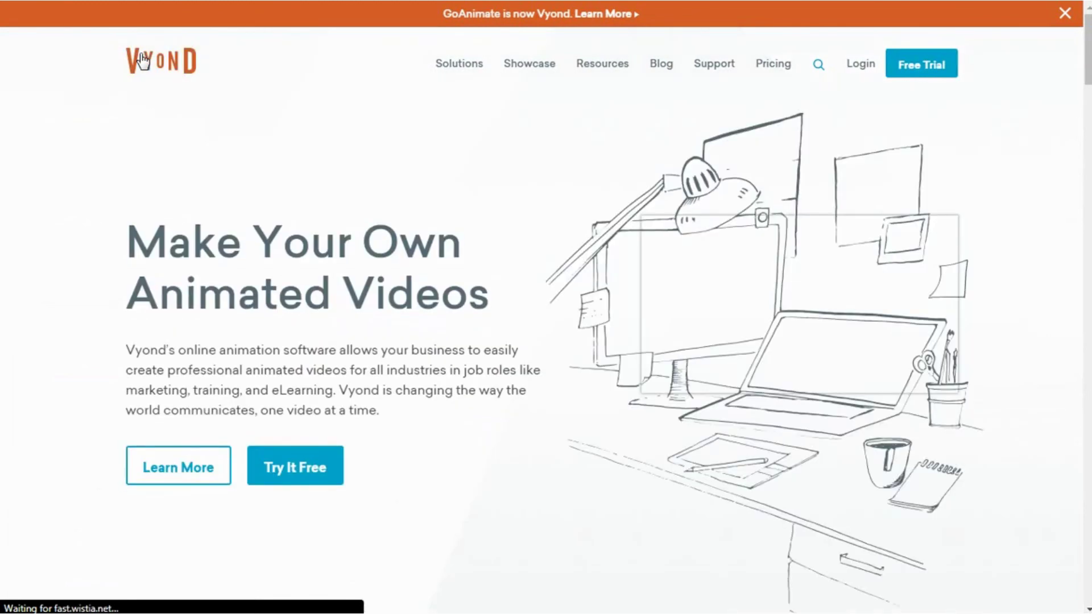